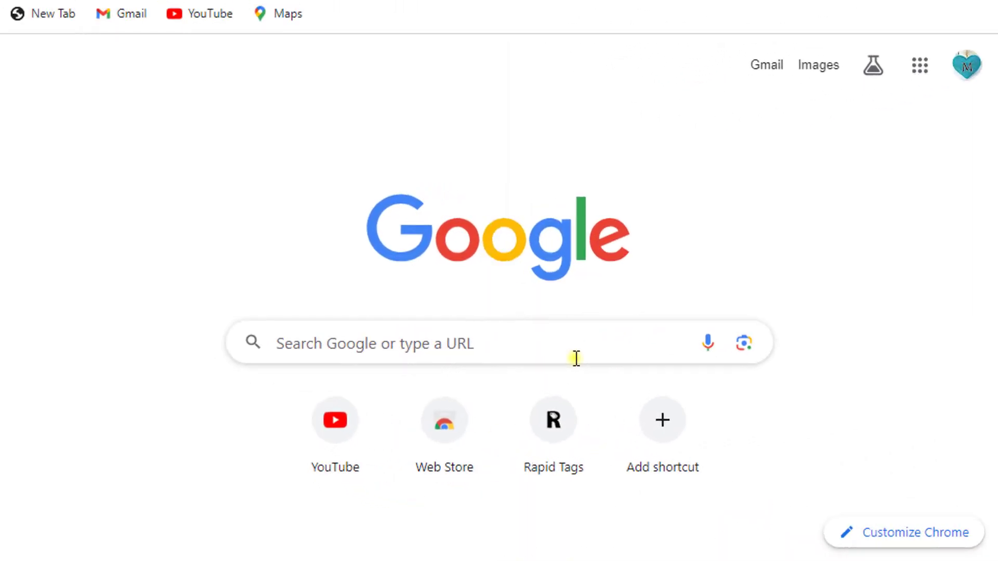
# Search Google for photopea and open the Photopea online photo editor site.
pyautogui.click(508, 341)
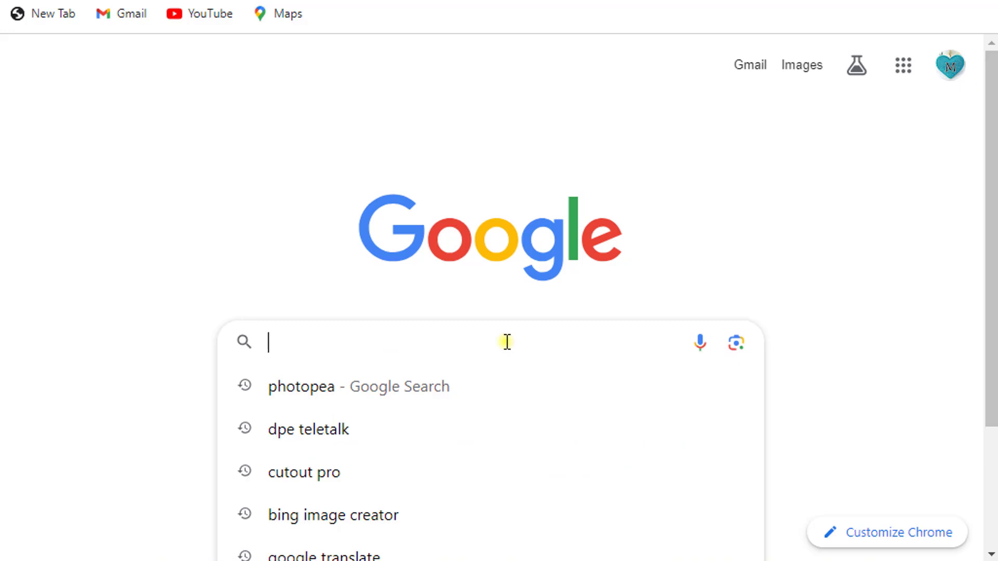
pyautogui.write('phot')
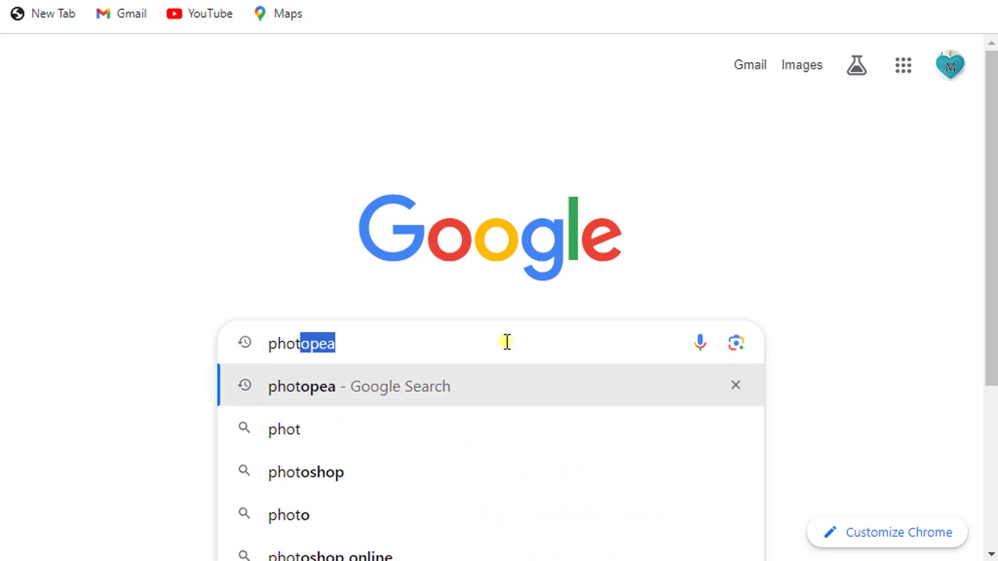
pyautogui.write('ope')
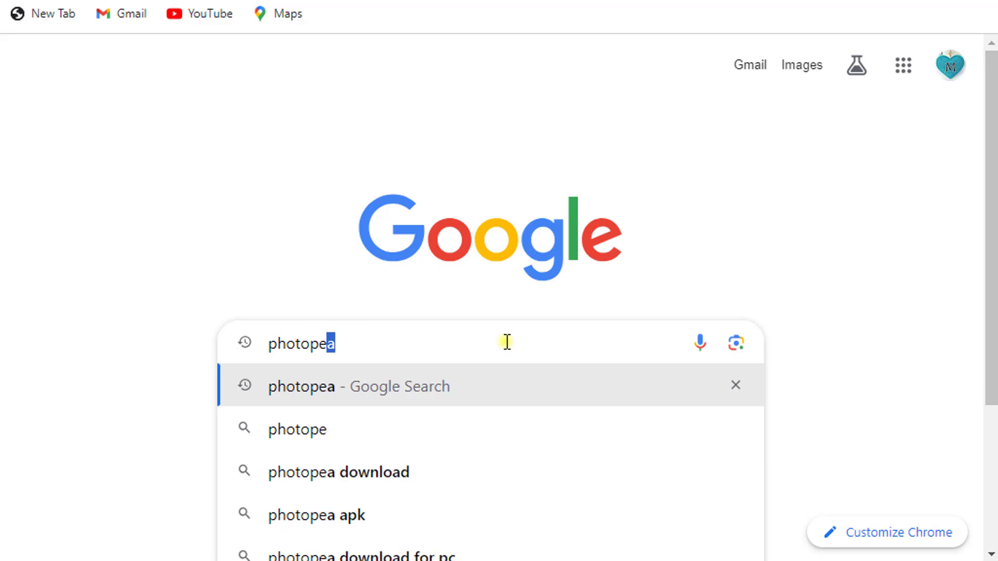
pyautogui.write('a')
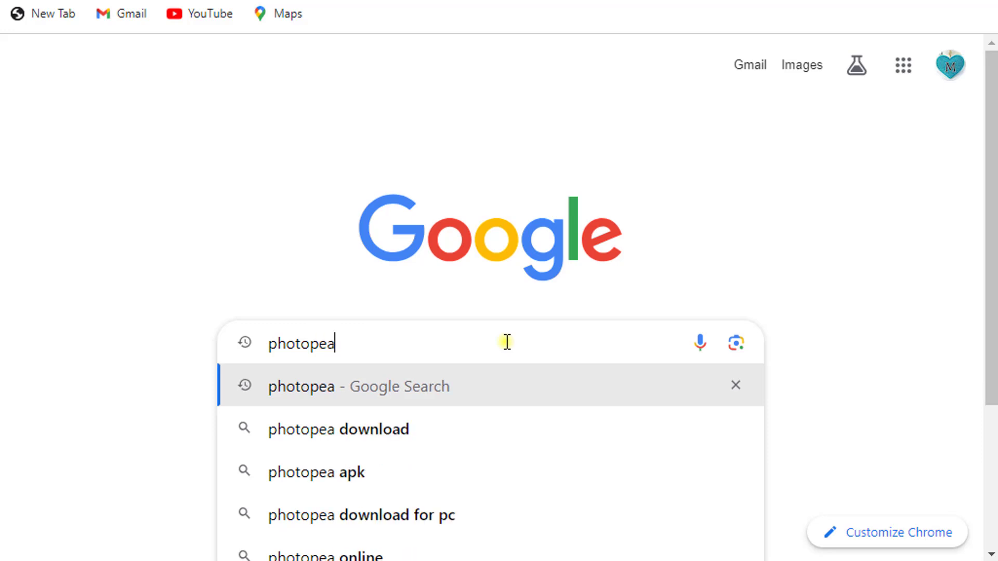
pyautogui.press('Return')
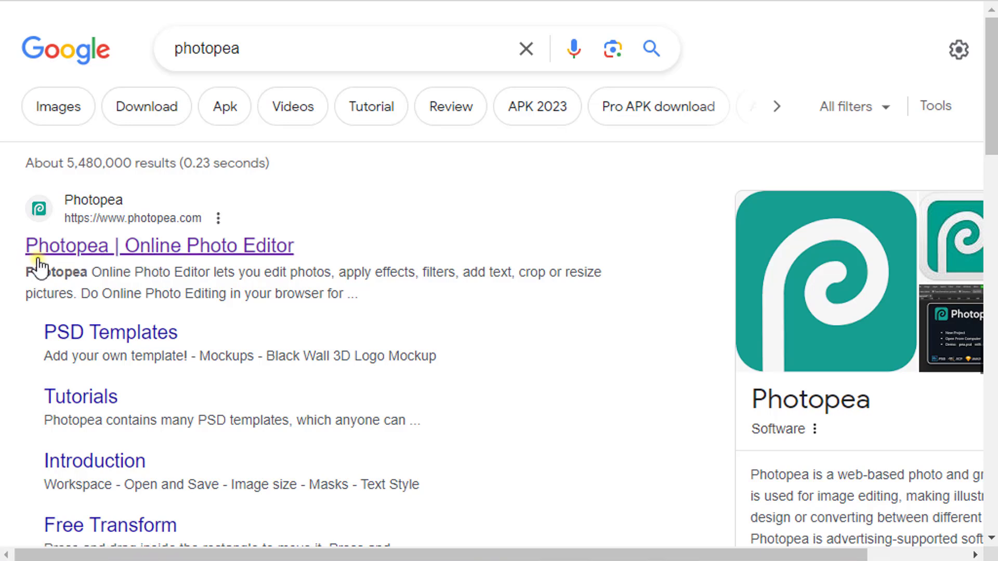
pyautogui.click(220, 255)
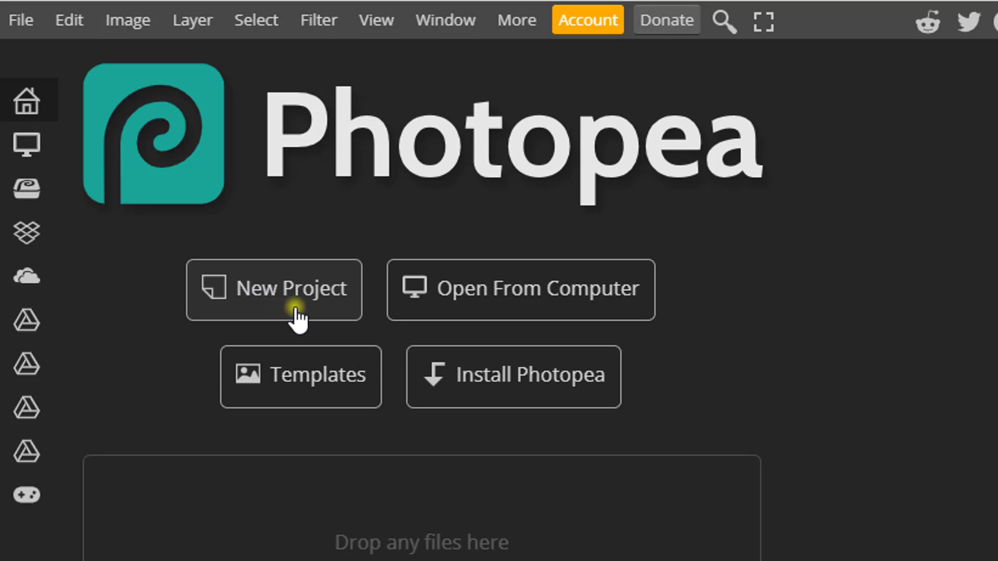
# Start a new project and examine the available social, photo and ads size presets.
pyautogui.click(264, 296)
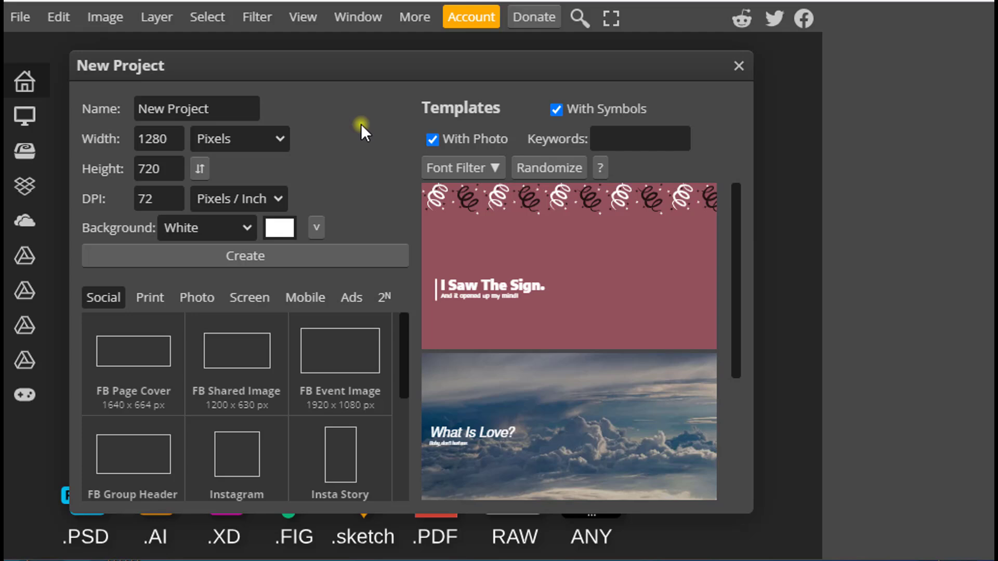
pyautogui.click(254, 111)
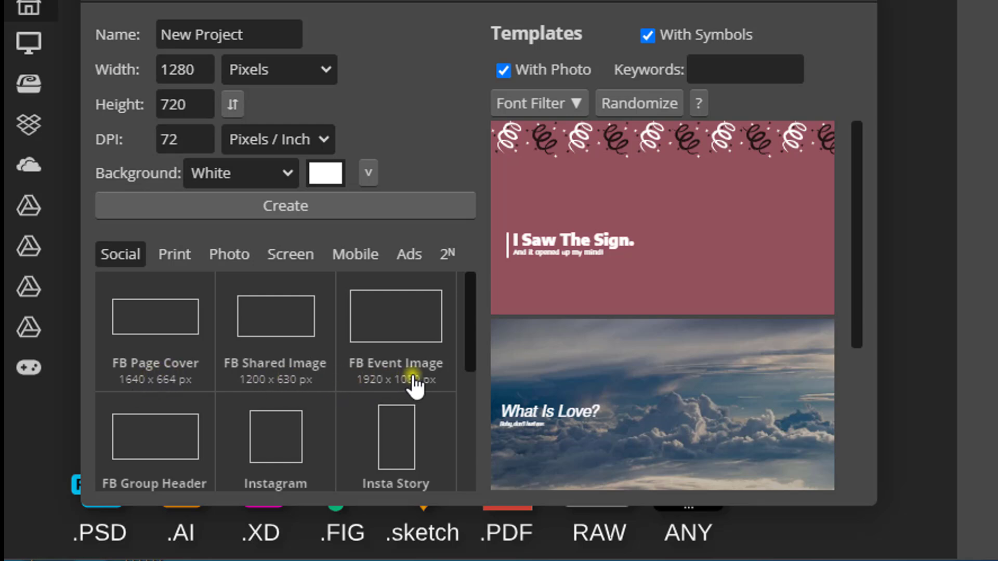
pyautogui.scroll(-5, 201, 405)
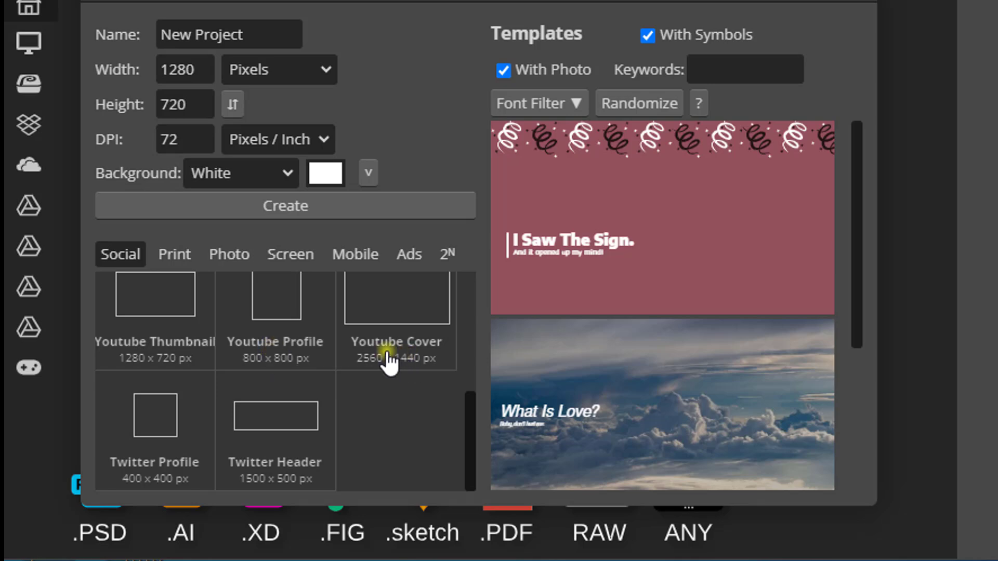
pyautogui.scroll(4, 318, 364)
pyautogui.scroll(-2, 307, 363)
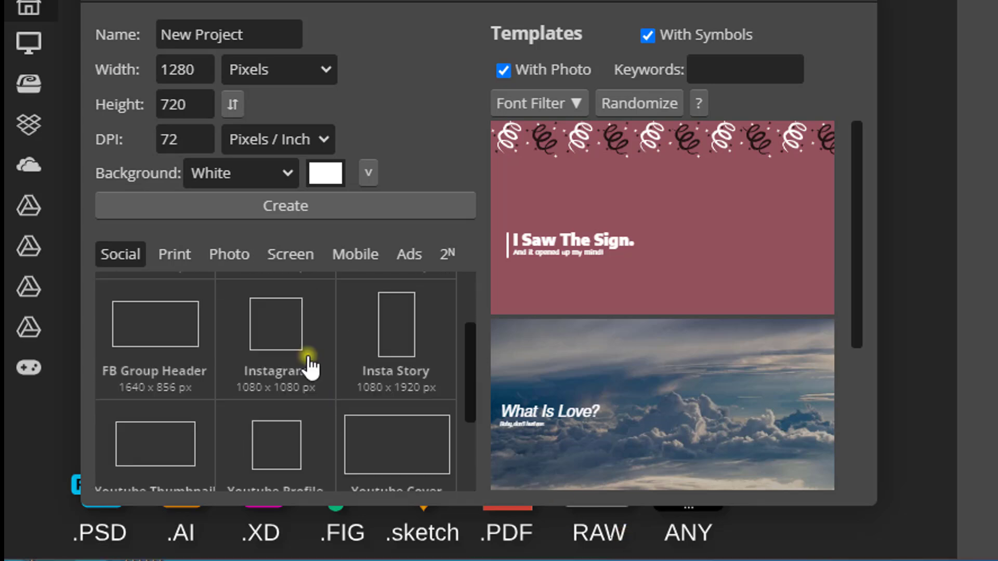
pyautogui.scroll(2, 208, 359)
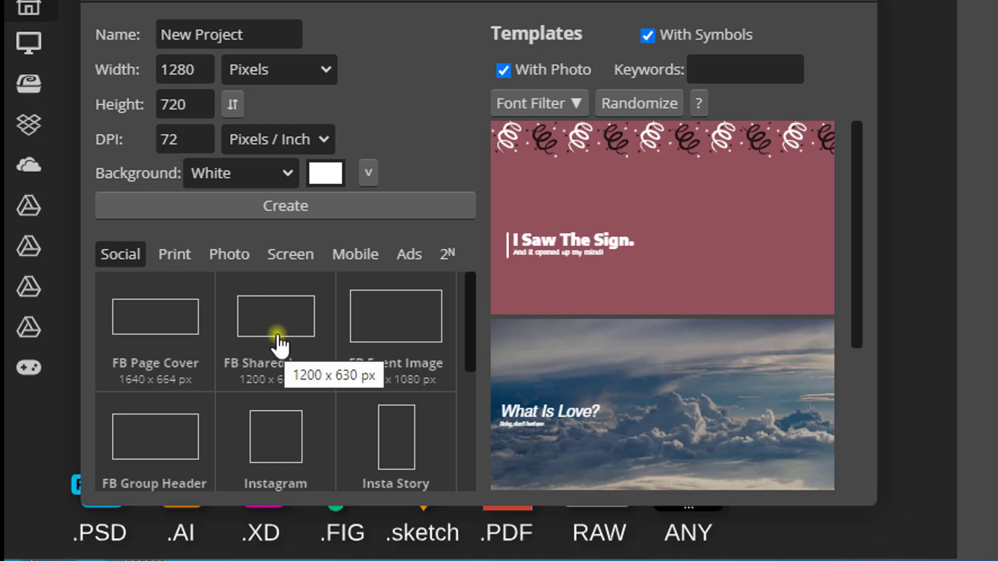
pyautogui.click(179, 258)
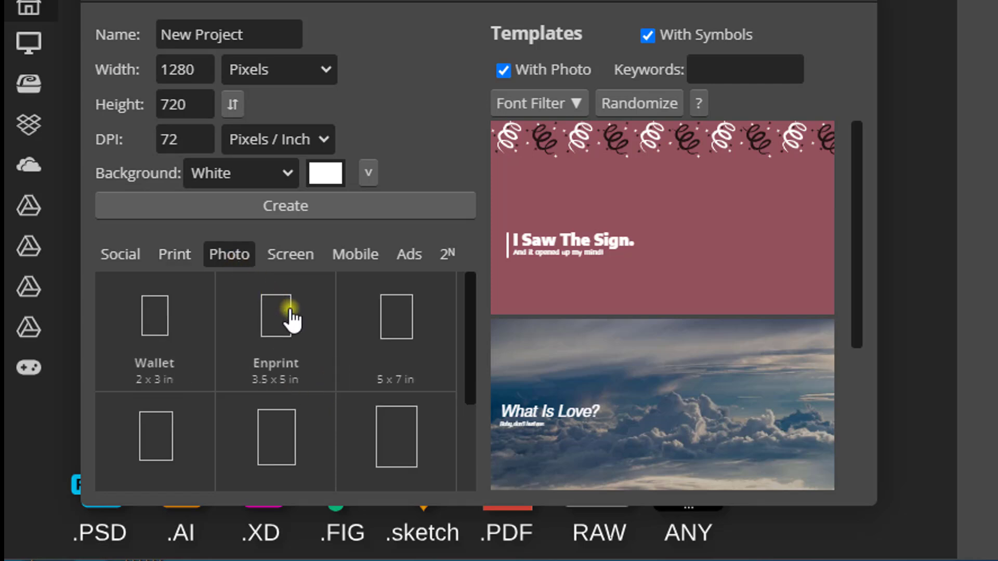
pyautogui.scroll(-3, 277, 375)
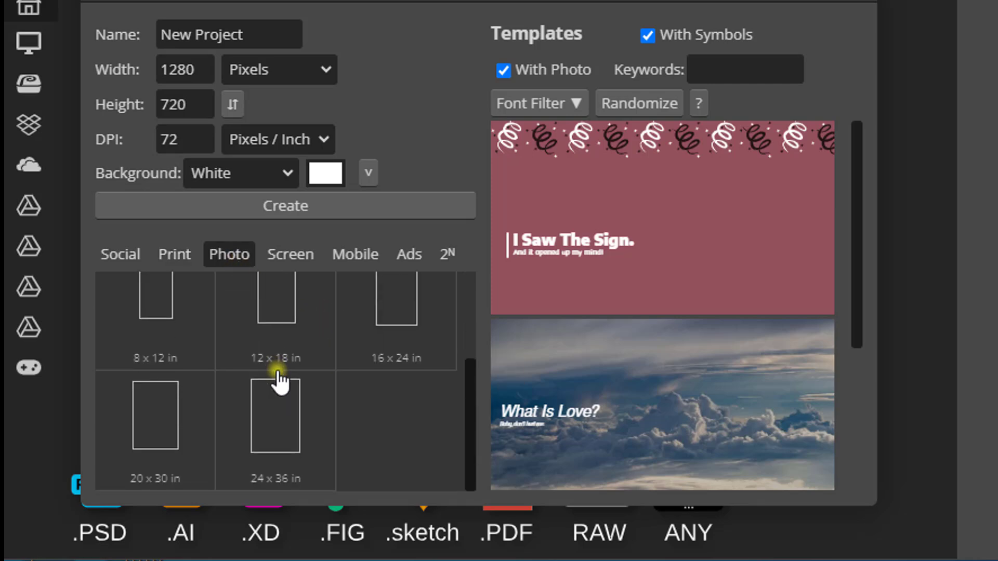
pyautogui.scroll(2, 296, 397)
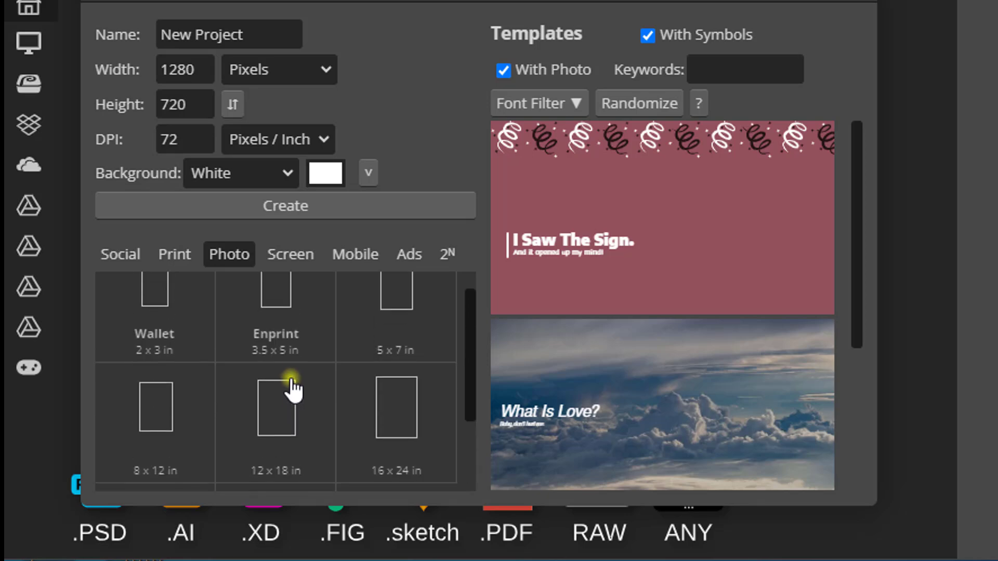
pyautogui.click(291, 254)
pyautogui.click(409, 254)
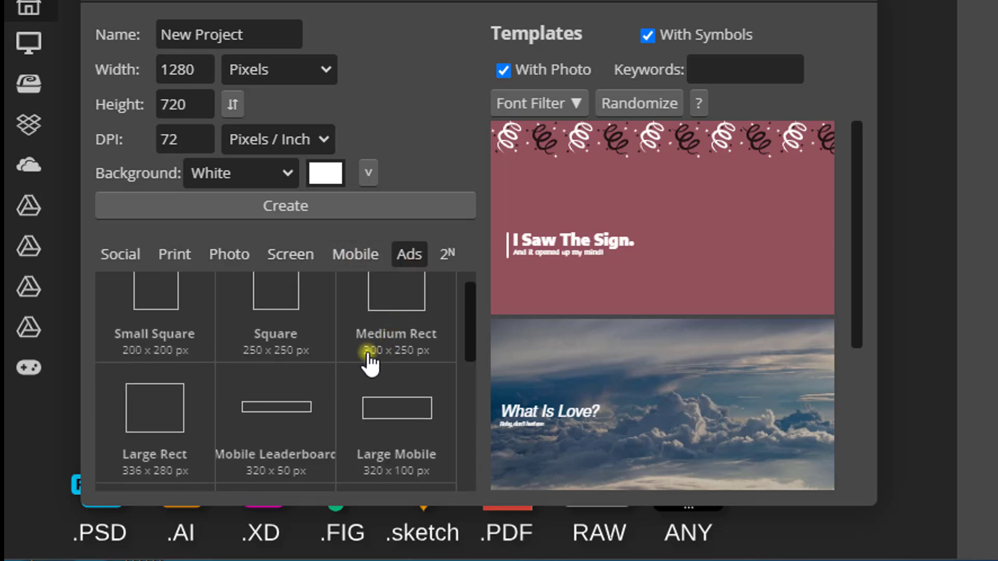
pyautogui.scroll(1, 328, 375)
pyautogui.scroll(-2, 324, 400)
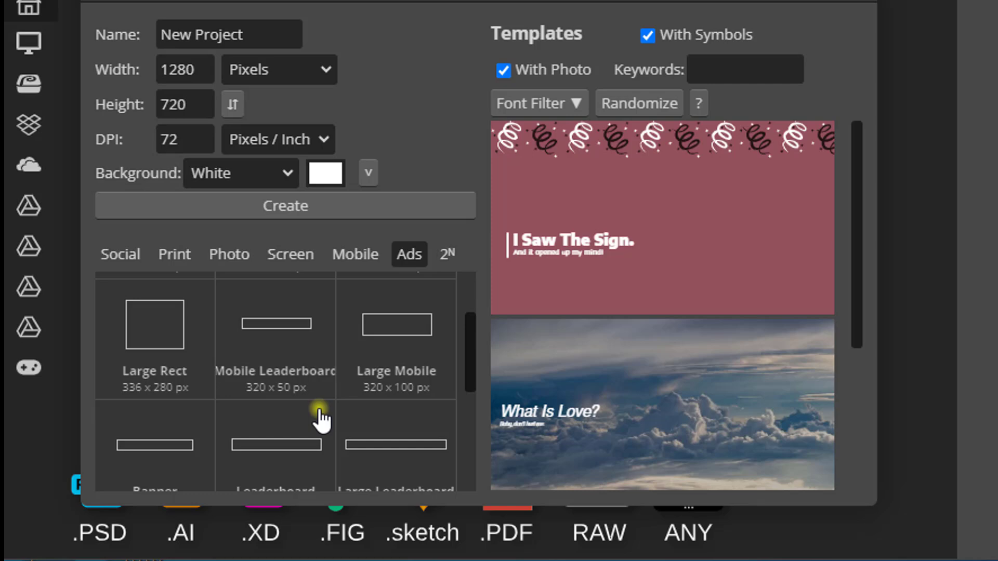
pyautogui.scroll(-3, 319, 419)
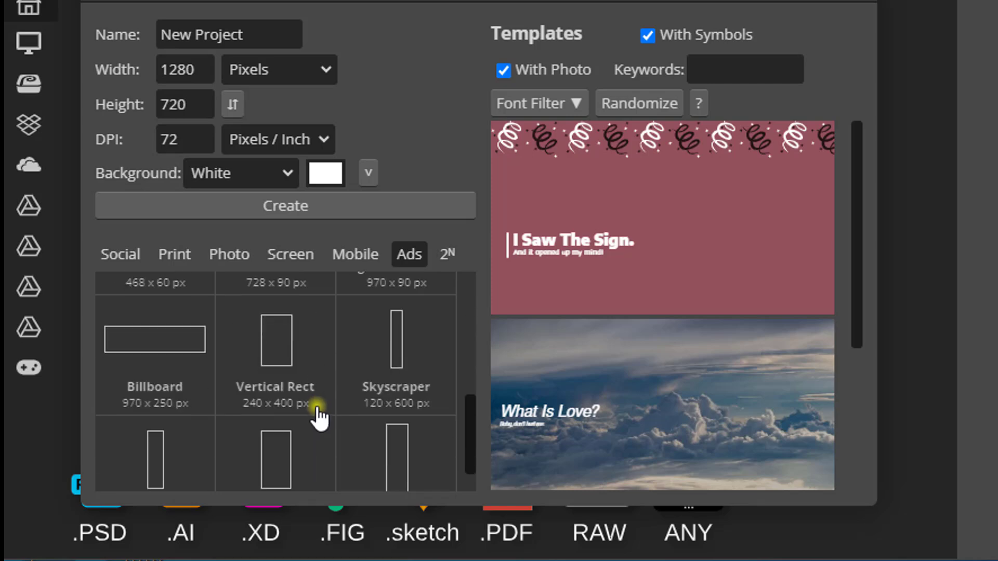
pyautogui.click(287, 382)
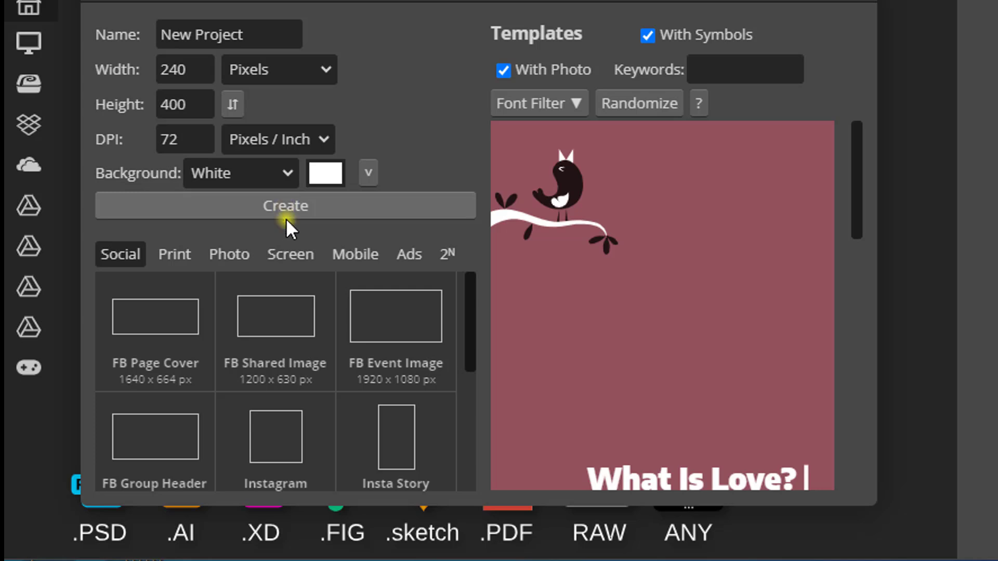
pyautogui.click(276, 321)
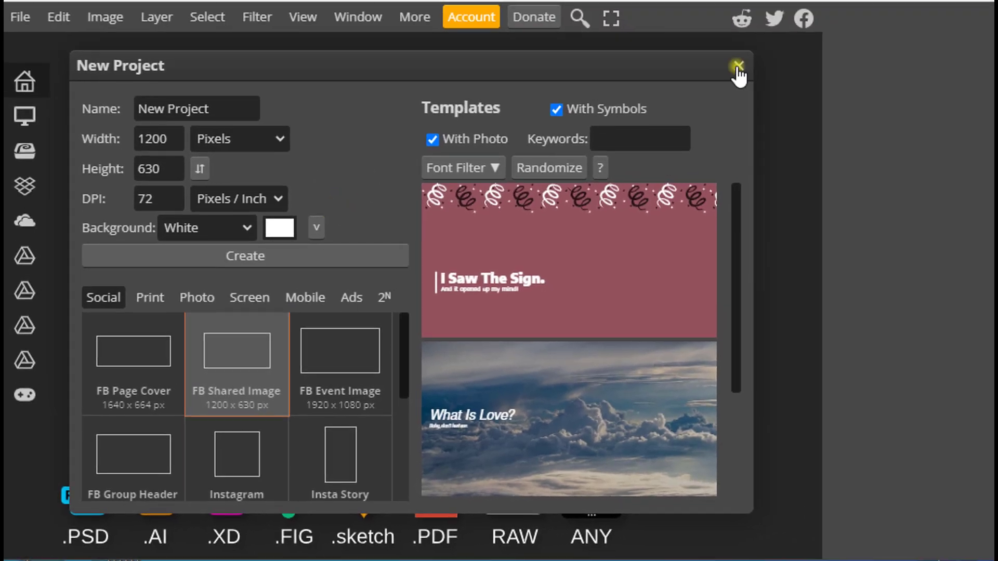
pyautogui.click(738, 66)
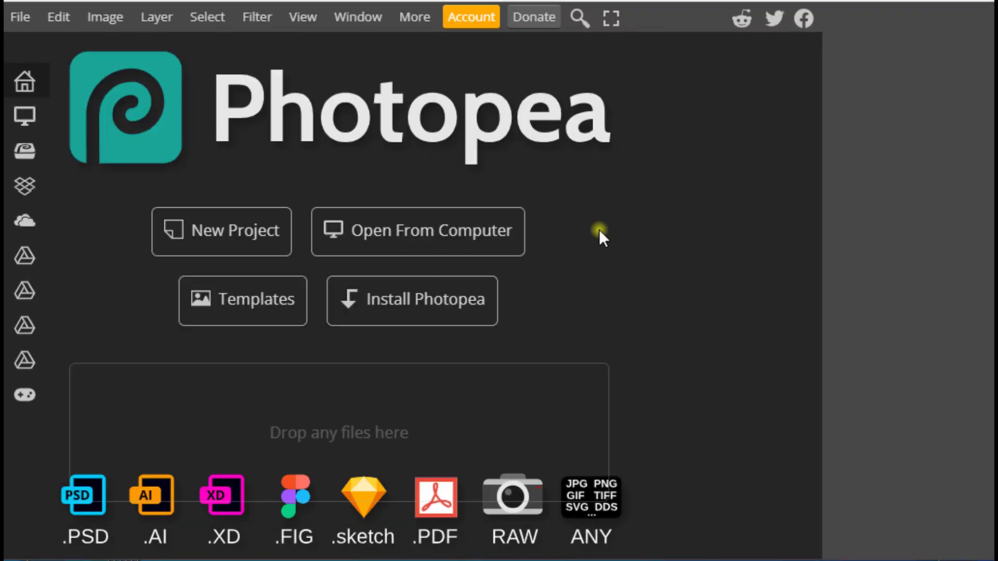
pyautogui.click(439, 252)
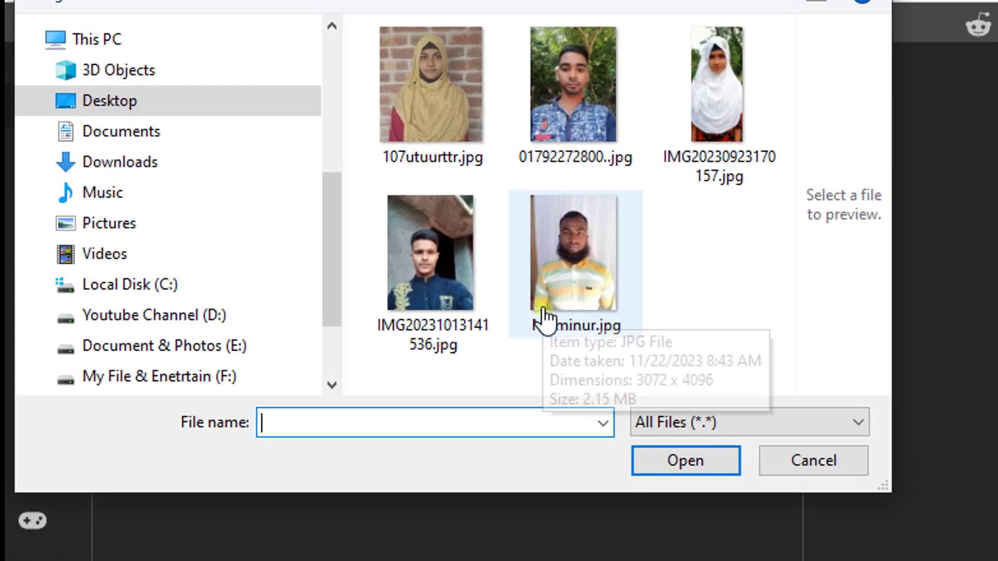
pyautogui.press('Escape')
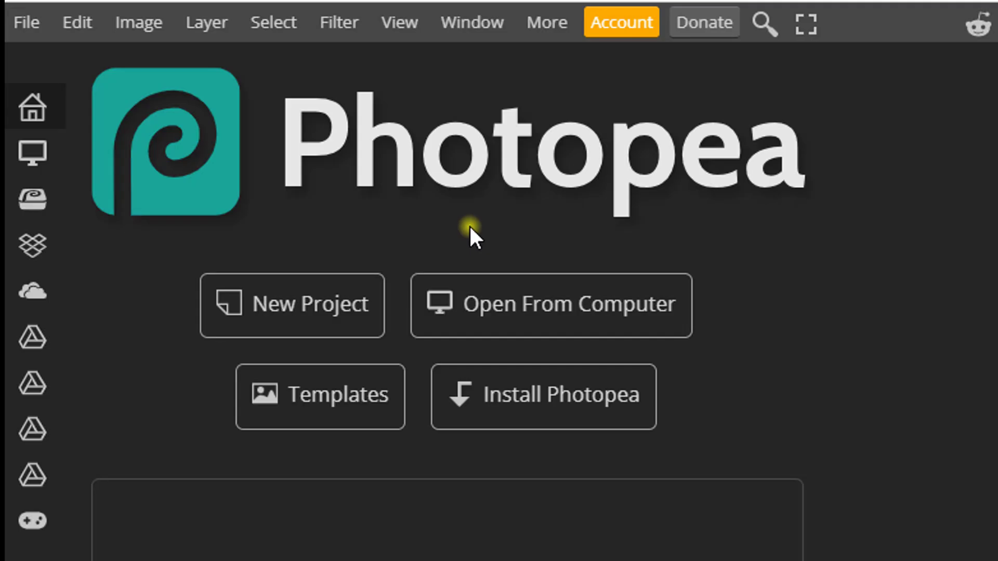
# Open the photo 107utuurttr.jpg from the Desktop and remove its background with Remove BG.
pyautogui.click(29, 27)
pyautogui.click(61, 101)
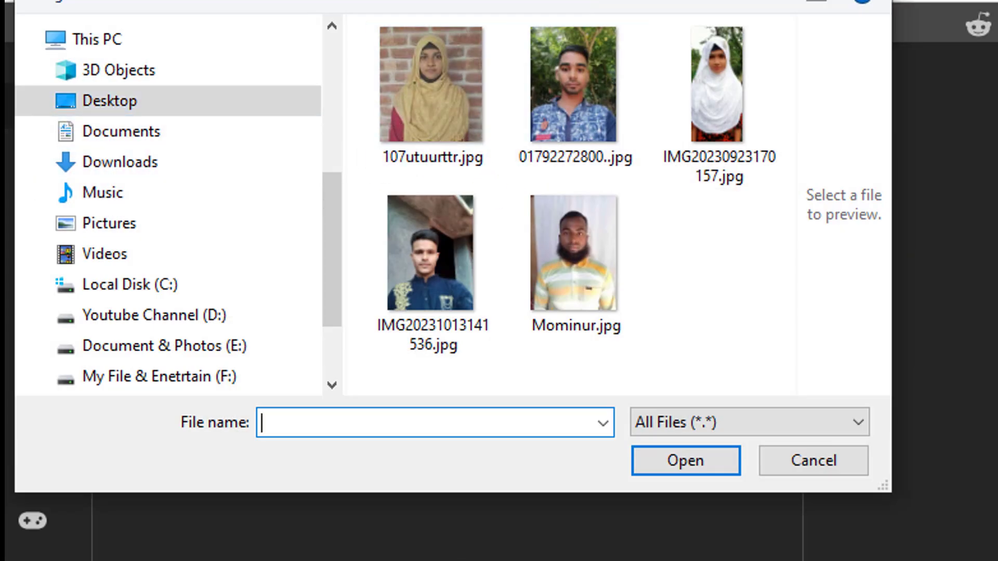
pyautogui.click(429, 80)
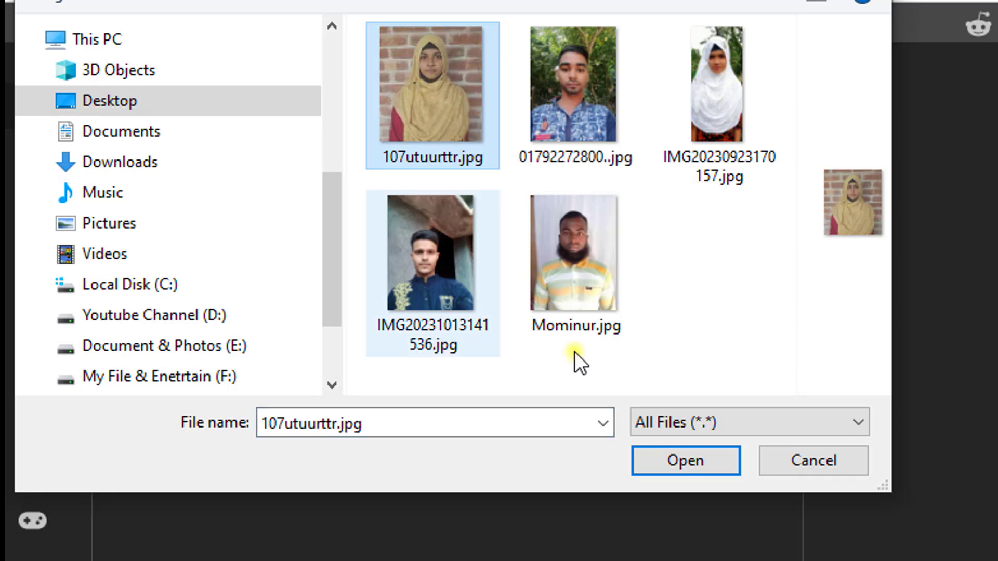
pyautogui.click(685, 460)
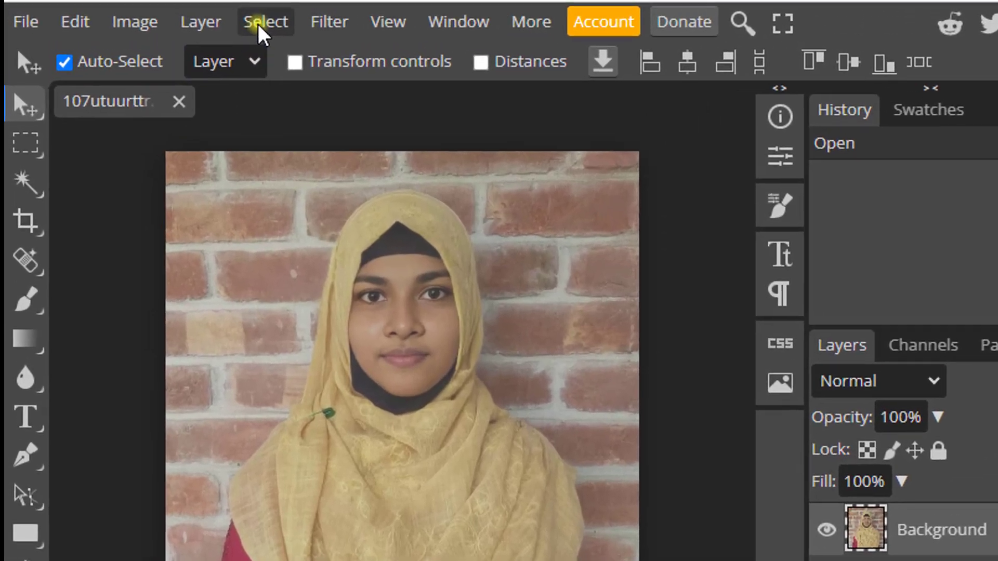
pyautogui.click(260, 26)
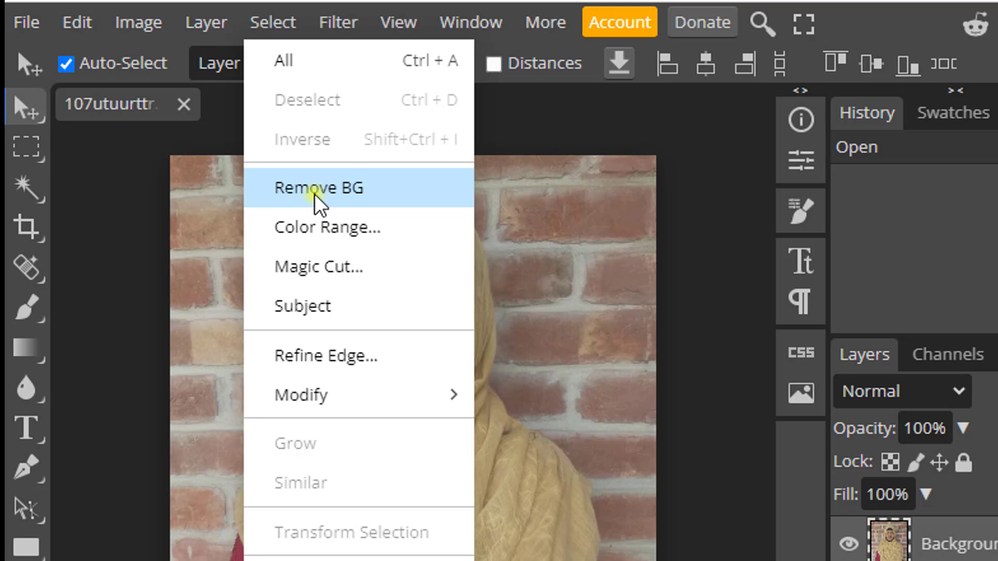
pyautogui.click(314, 197)
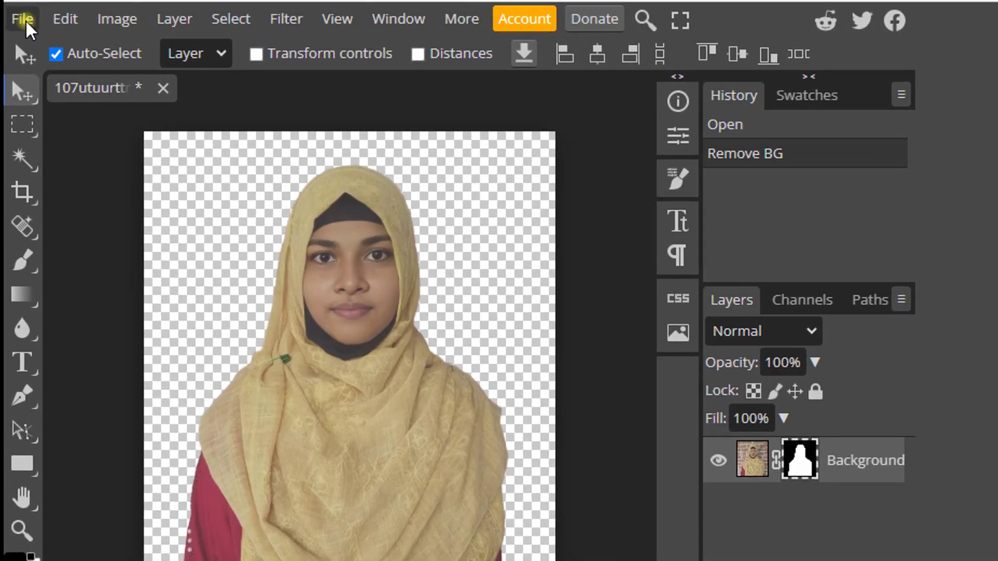
# Start a new project and name it Passport Photo.
pyautogui.click(23, 21)
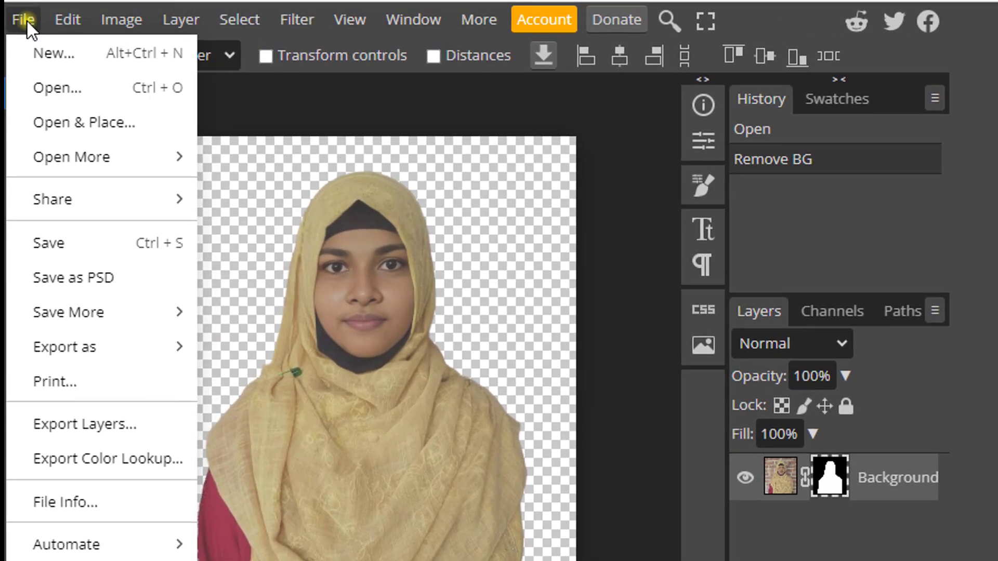
pyautogui.click(47, 52)
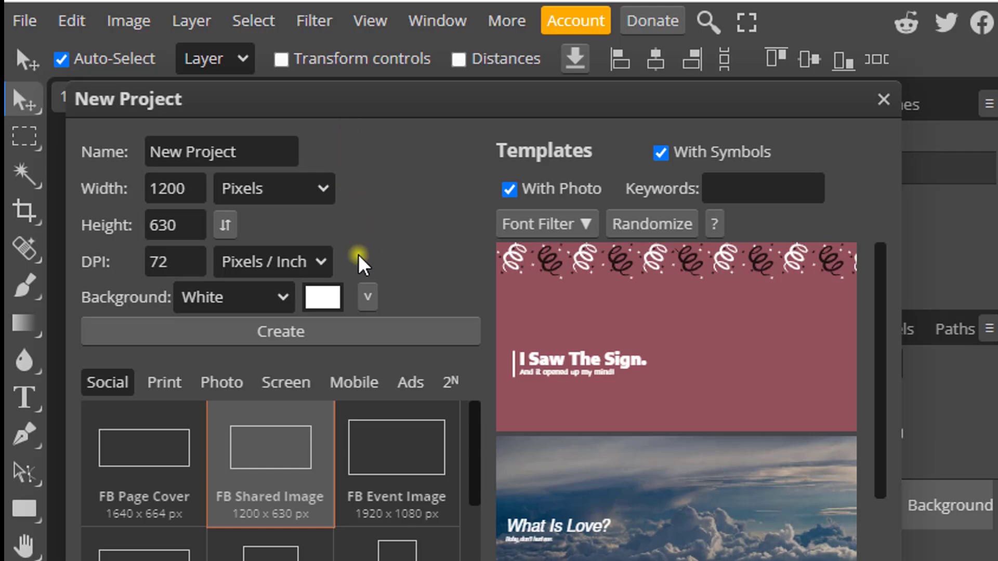
pyautogui.click(247, 149)
pyautogui.moveTo(248, 150); pyautogui.dragTo(141, 154)
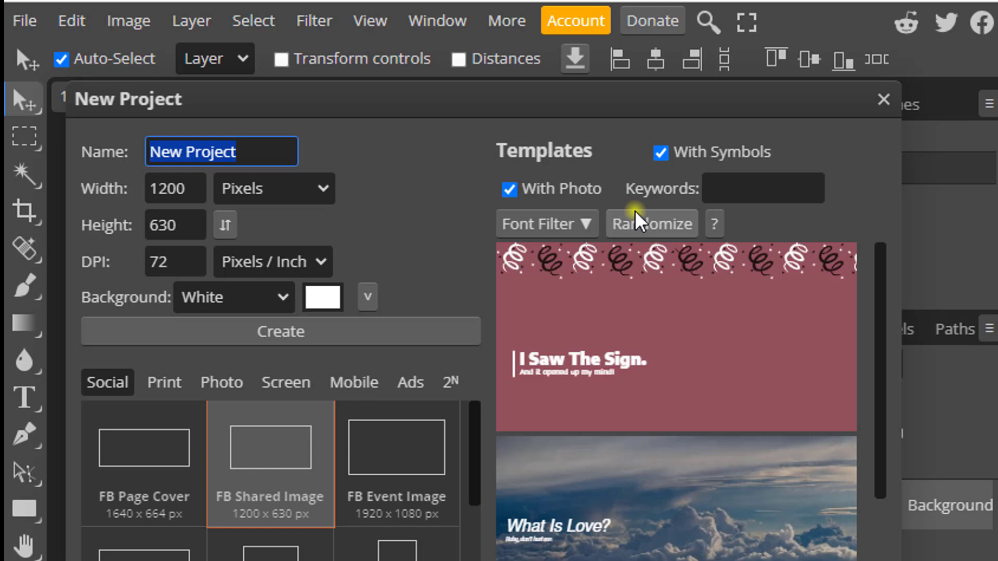
pyautogui.write('Pas')
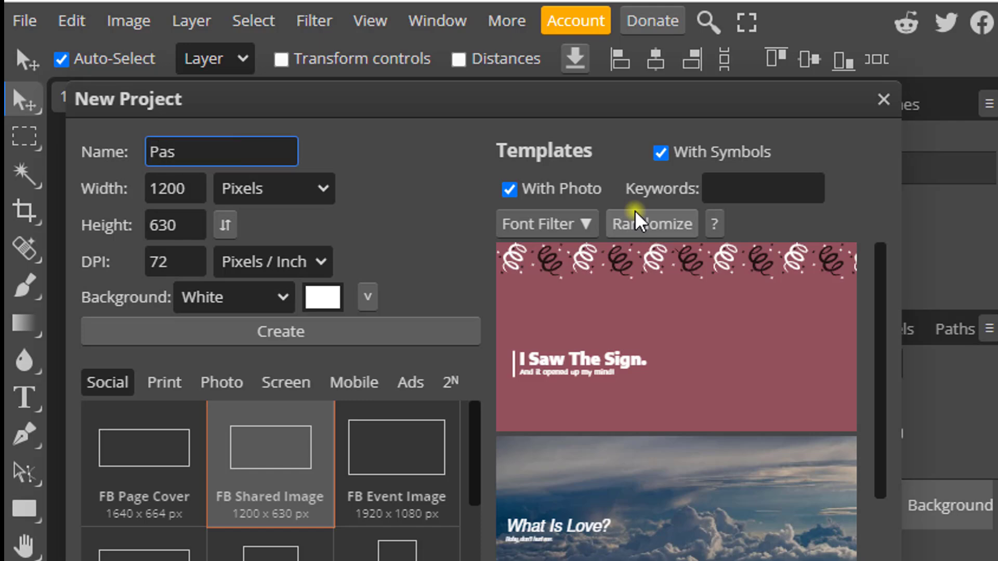
pyautogui.write('sport Pho')
pyautogui.write('to')
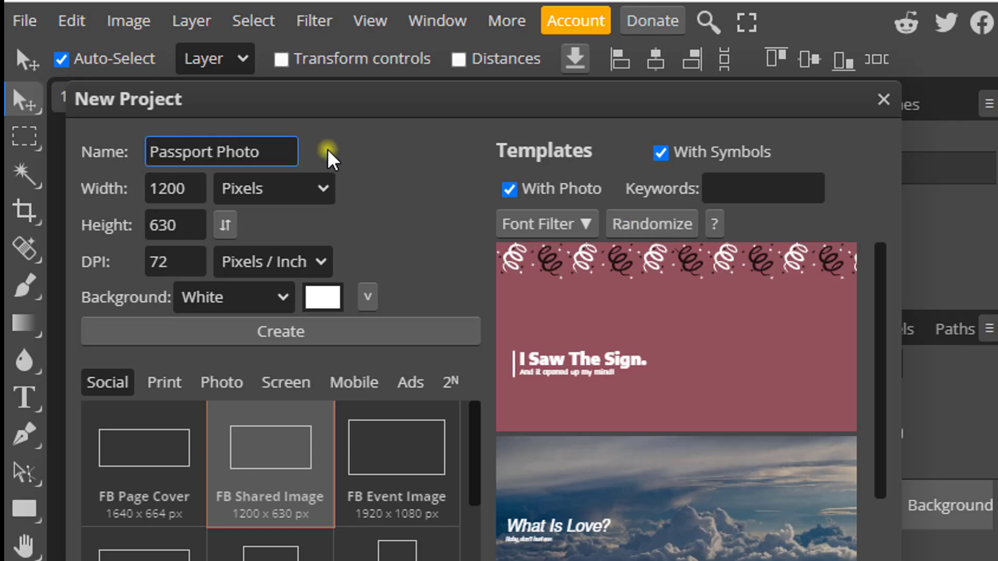
pyautogui.click(333, 159)
# Change the new project's size unit to millimeters and set the width to 40.
pyautogui.click(322, 187)
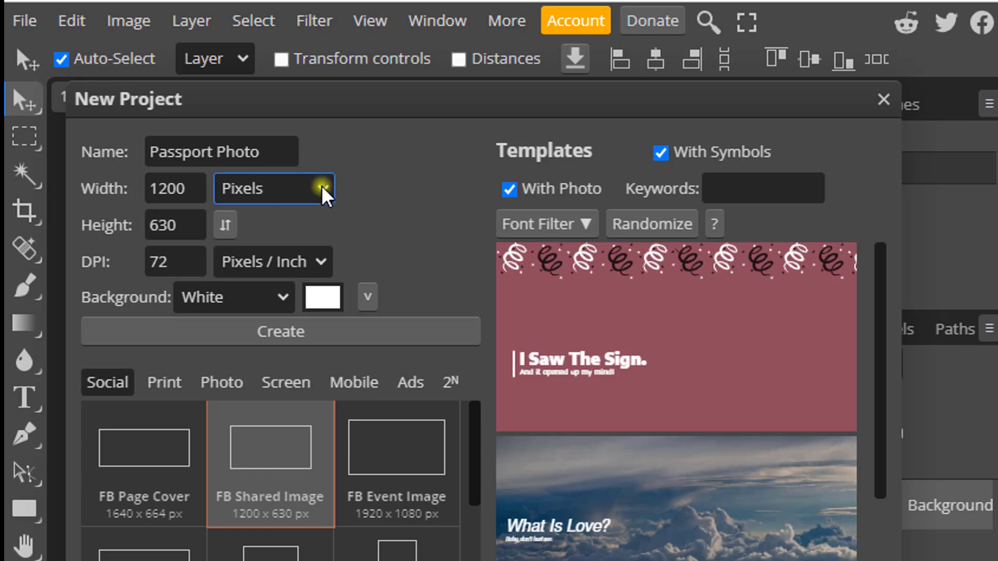
pyautogui.click(323, 189)
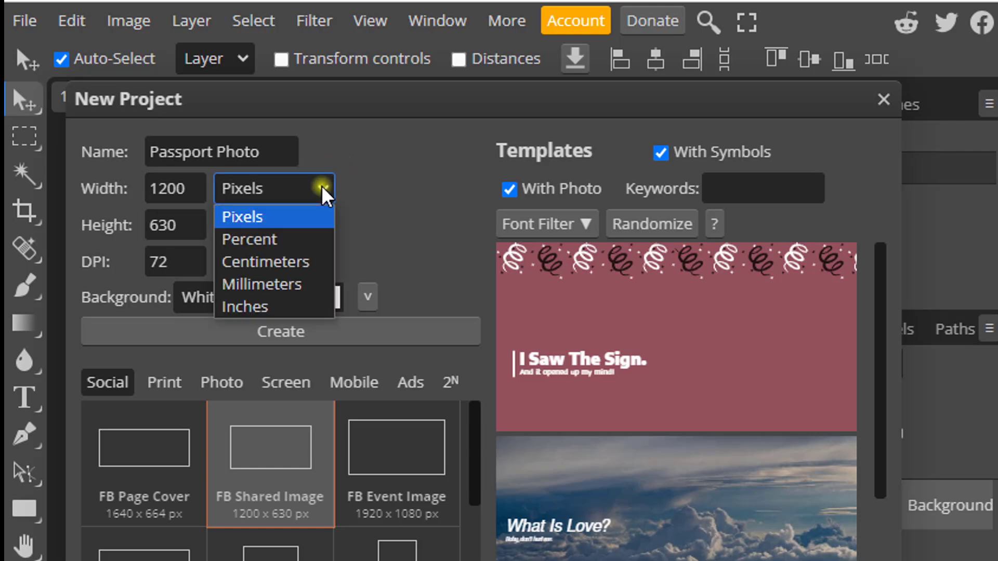
pyautogui.click(304, 284)
pyautogui.click(187, 189)
pyautogui.moveTo(186, 189); pyautogui.dragTo(137, 192)
pyautogui.write('40')
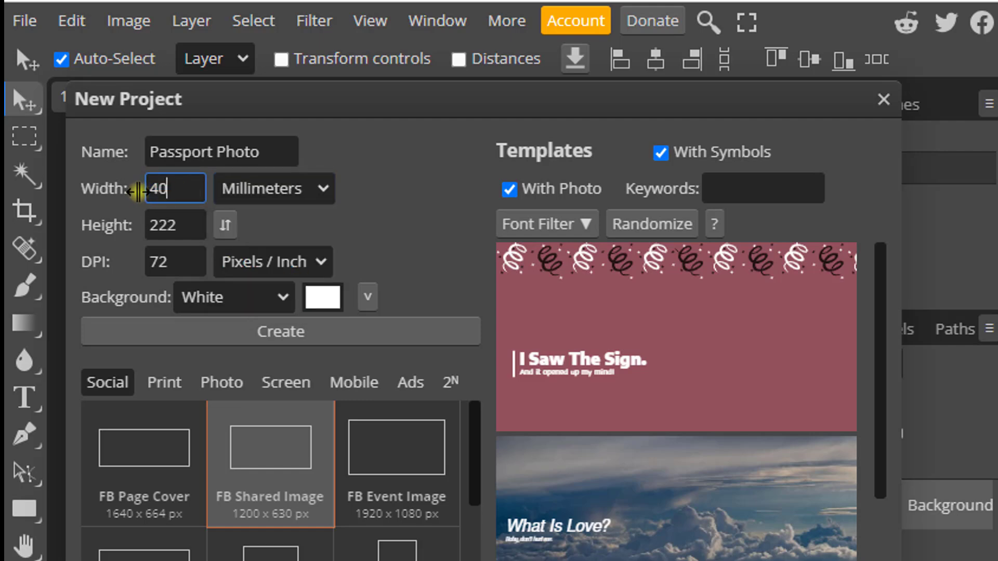
# Set the new project's height to 50 mm and its resolution to 300 pixels per inch.
pyautogui.moveTo(192, 223); pyautogui.dragTo(131, 215)
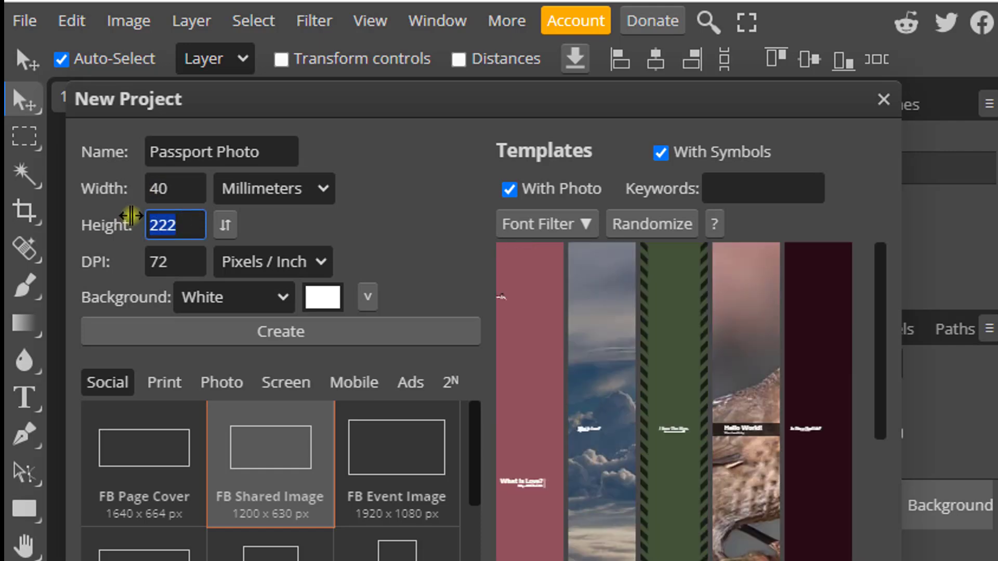
pyautogui.write('50')
pyautogui.moveTo(161, 262); pyautogui.dragTo(134, 256)
pyautogui.write('3')
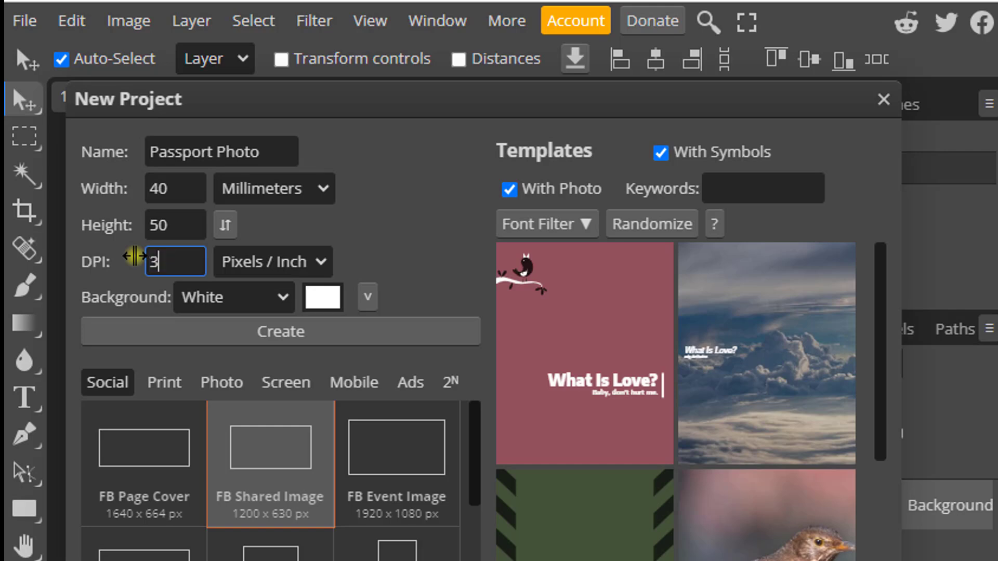
pyautogui.click(407, 228)
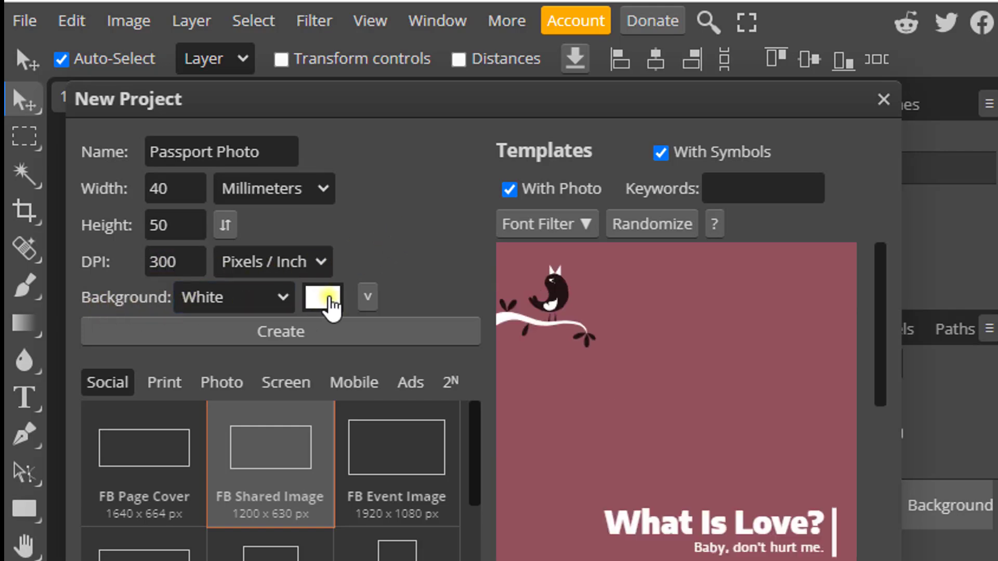
# Set the project's background to the custom blue 224bf9 and create the project.
pyautogui.click(330, 304)
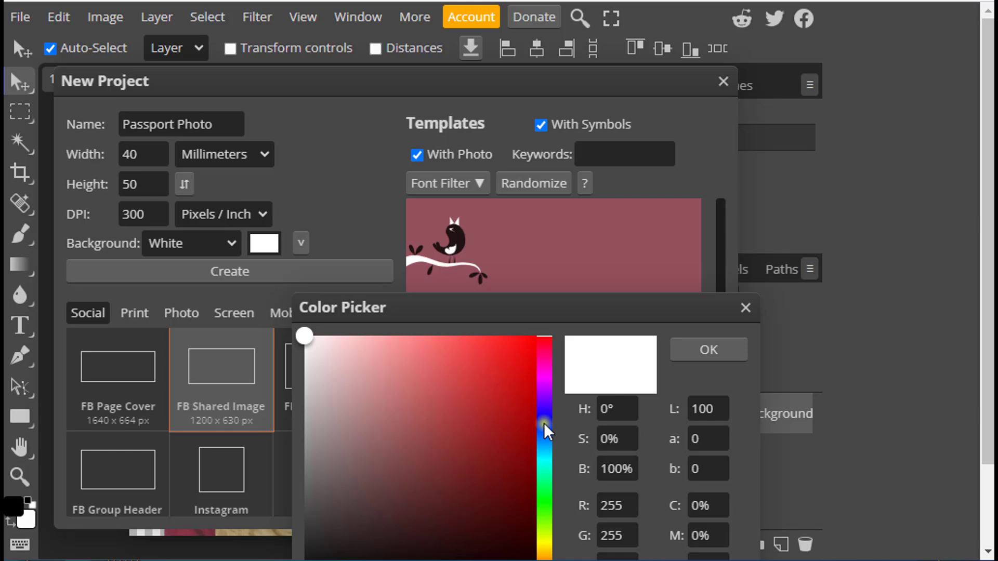
pyautogui.click(544, 423)
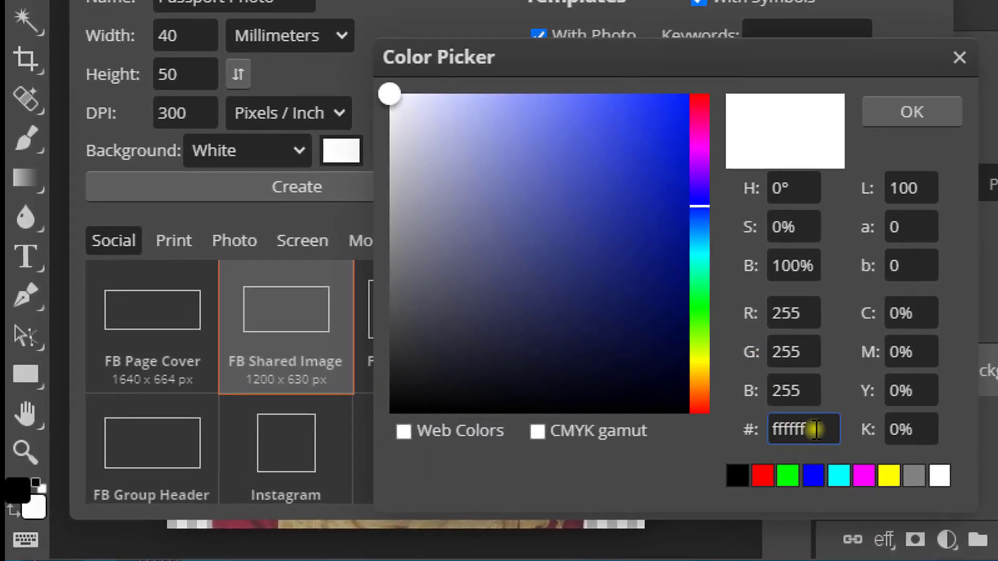
pyautogui.moveTo(816, 429); pyautogui.dragTo(753, 432)
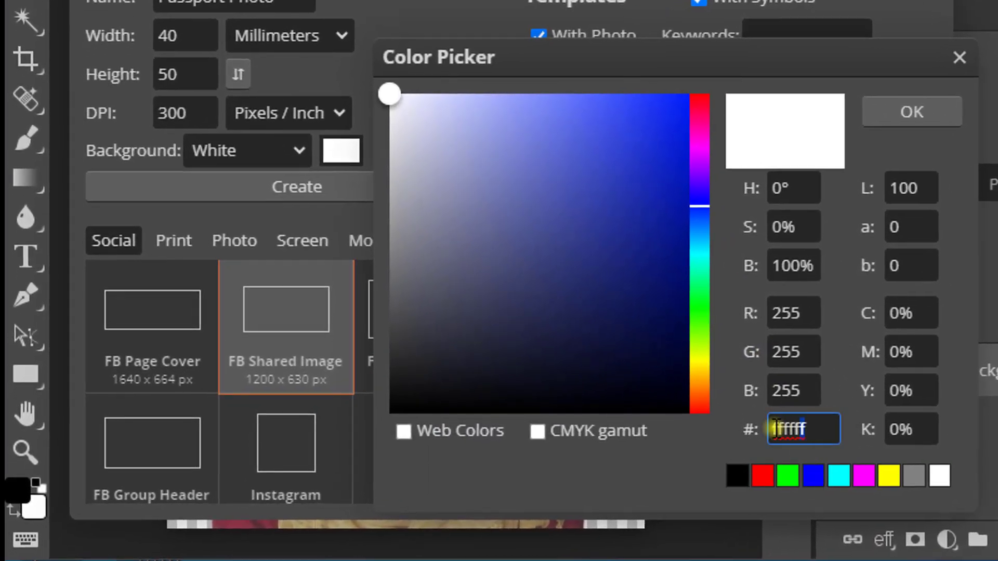
pyautogui.write('224')
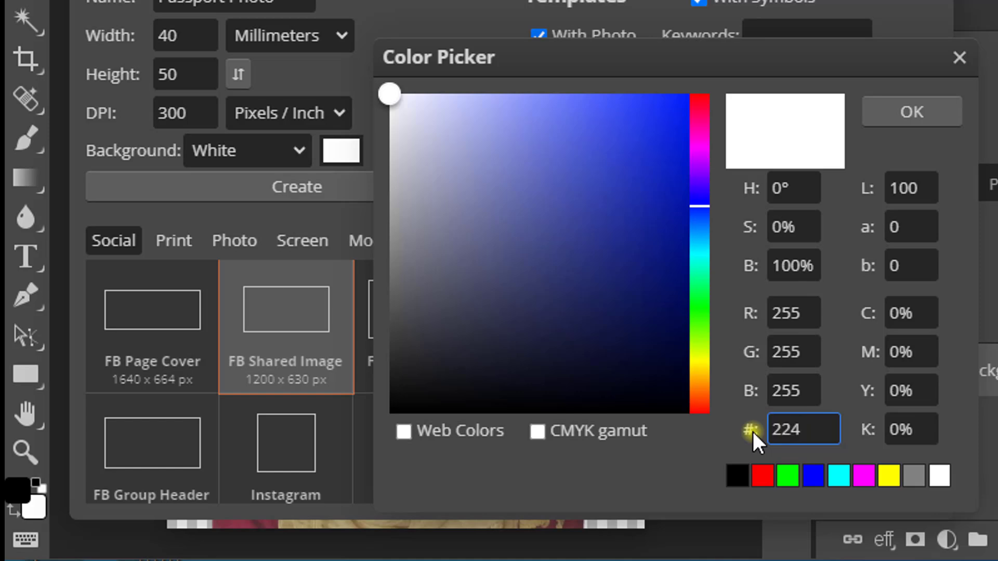
pyautogui.write('bf9')
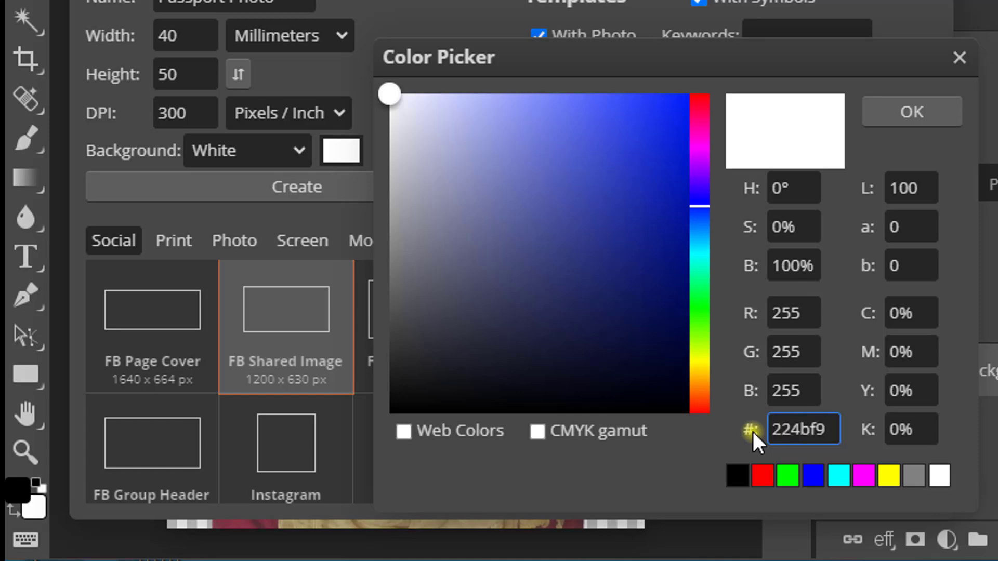
pyautogui.click(910, 111)
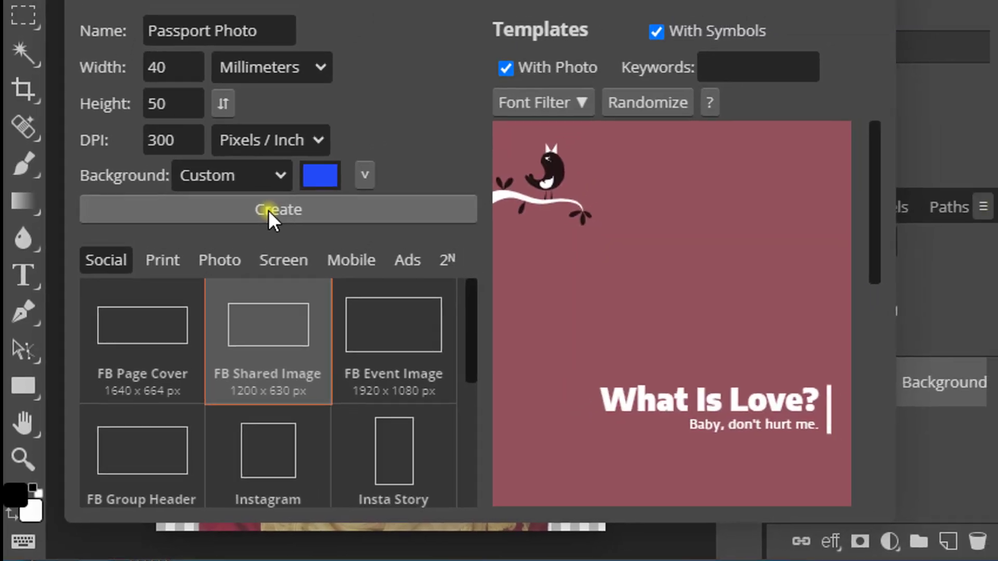
pyautogui.click(286, 188)
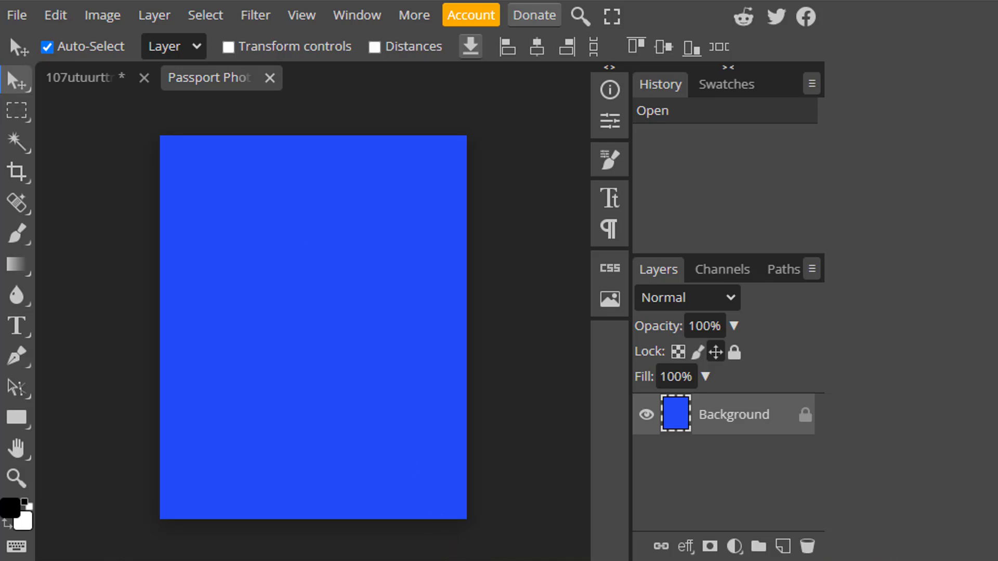
# Copy the cut-out portrait layer from the 107utuurttr document into the Passport Photo document.
pyautogui.click(103, 83)
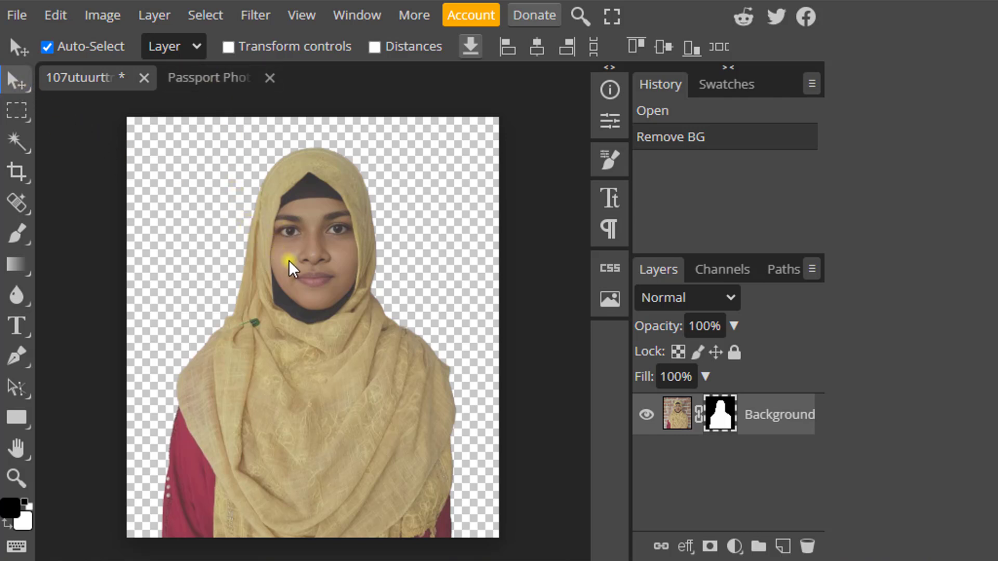
pyautogui.click(317, 275)
pyautogui.moveTo(312, 275); pyautogui.dragTo(285, 231)
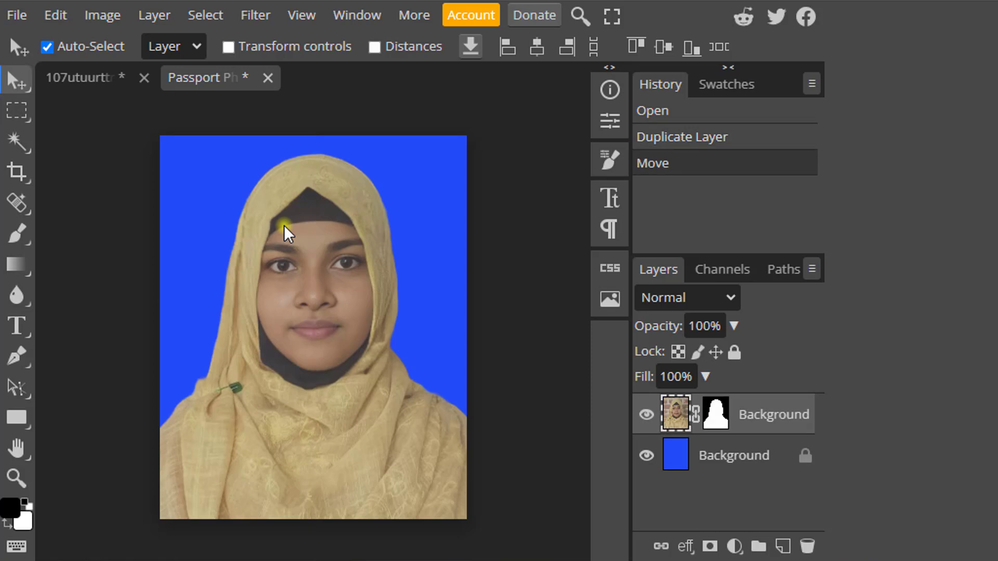
# Turn on transform controls, scale the portrait layer to about 86% and centre it on the blue canvas with space above the head.
pyautogui.click(227, 46)
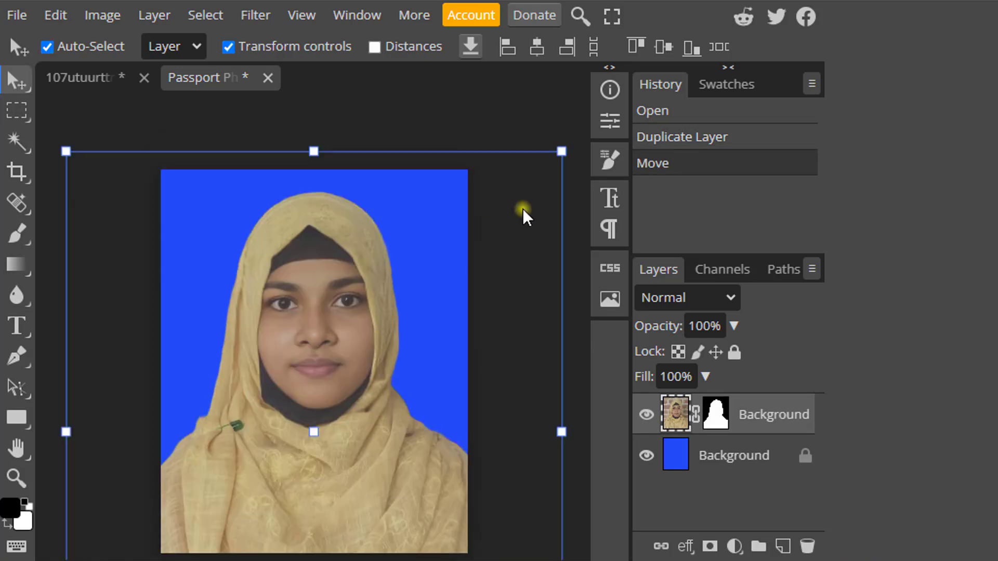
pyautogui.moveTo(561, 151); pyautogui.dragTo(467, 248)
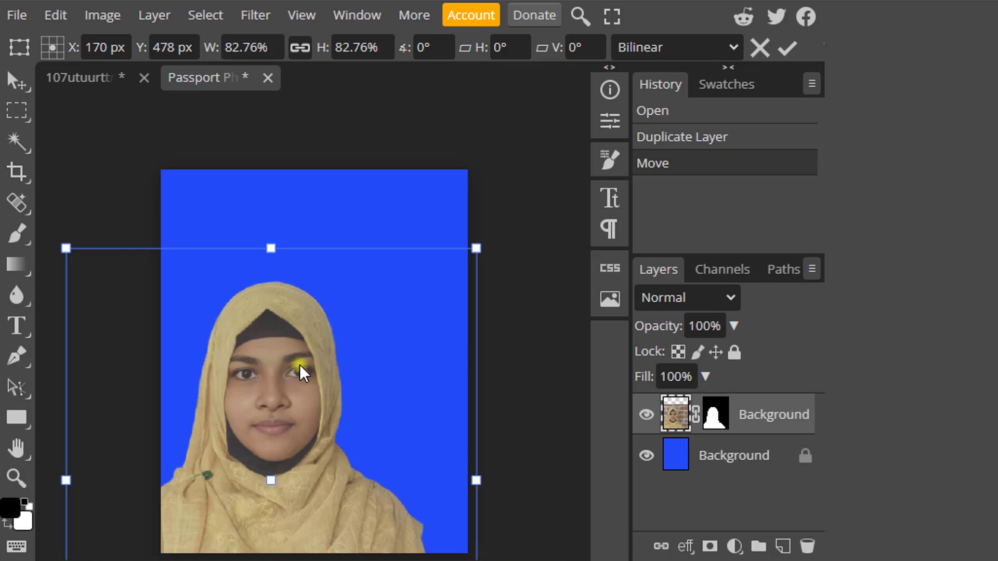
pyautogui.moveTo(299, 372); pyautogui.dragTo(328, 291)
pyautogui.moveTo(86, 167)
pyautogui.mouseDown()
pyautogui.moveTo(93, 161)
pyautogui.moveTo(108, 184)
pyautogui.moveTo(95, 164)
pyautogui.mouseUp()
pyautogui.moveTo(294, 277); pyautogui.dragTo(303, 268)
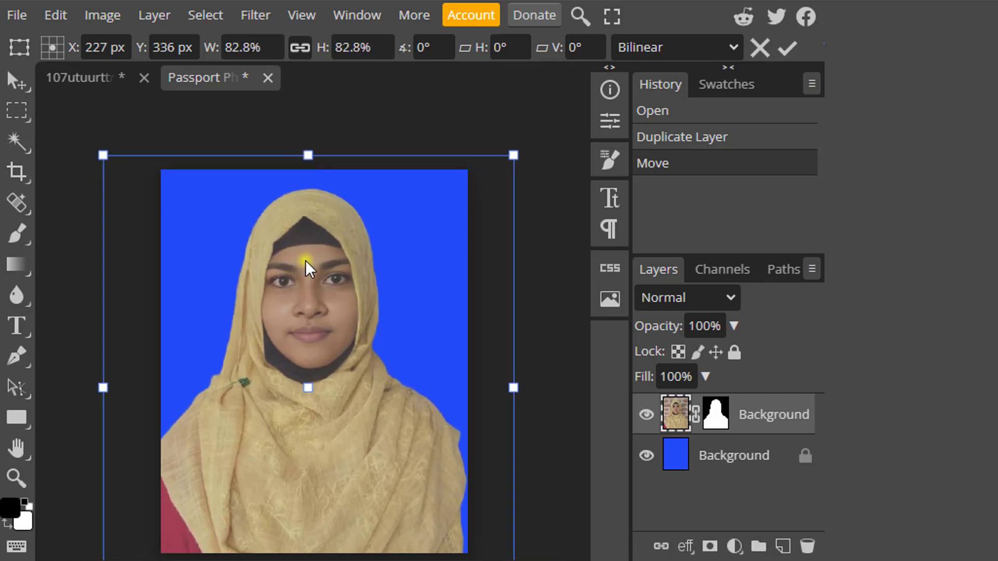
pyautogui.moveTo(513, 155); pyautogui.dragTo(528, 139)
pyautogui.moveTo(345, 260); pyautogui.dragTo(347, 279)
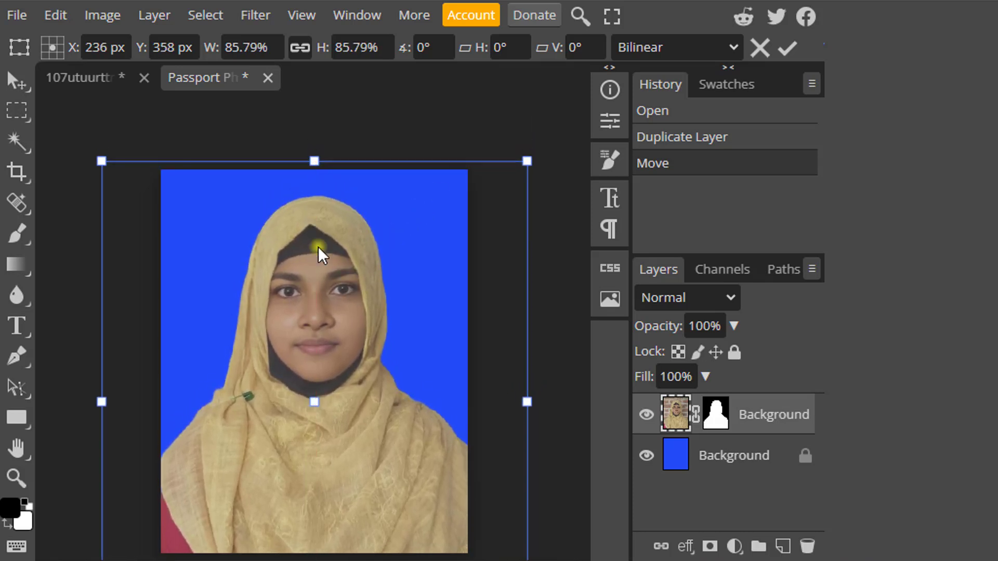
pyautogui.click(786, 48)
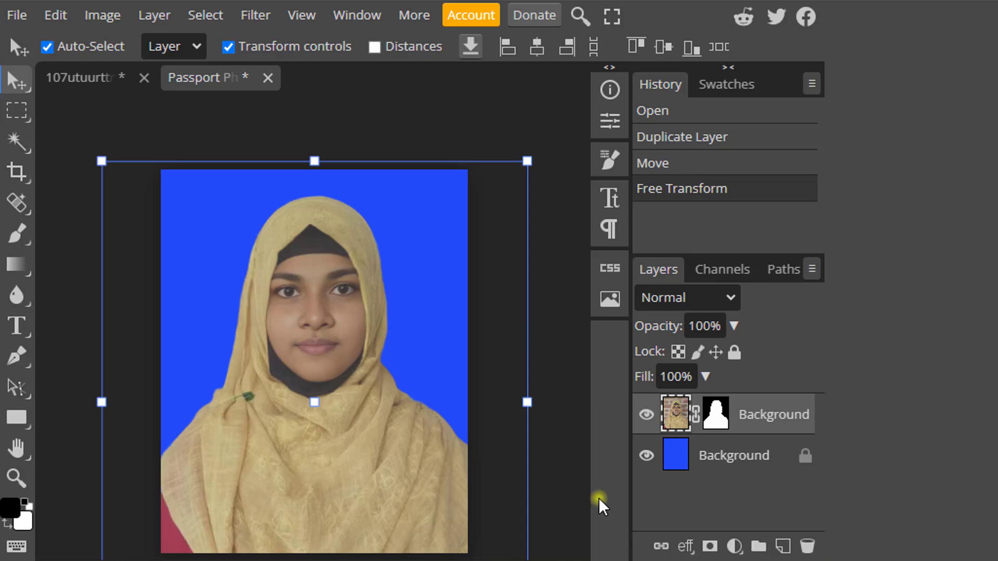
# Apply Levels to the portrait layer with input black about 46, midtone 1.43 and white 206.
pyautogui.scroll(1, 415, 405)
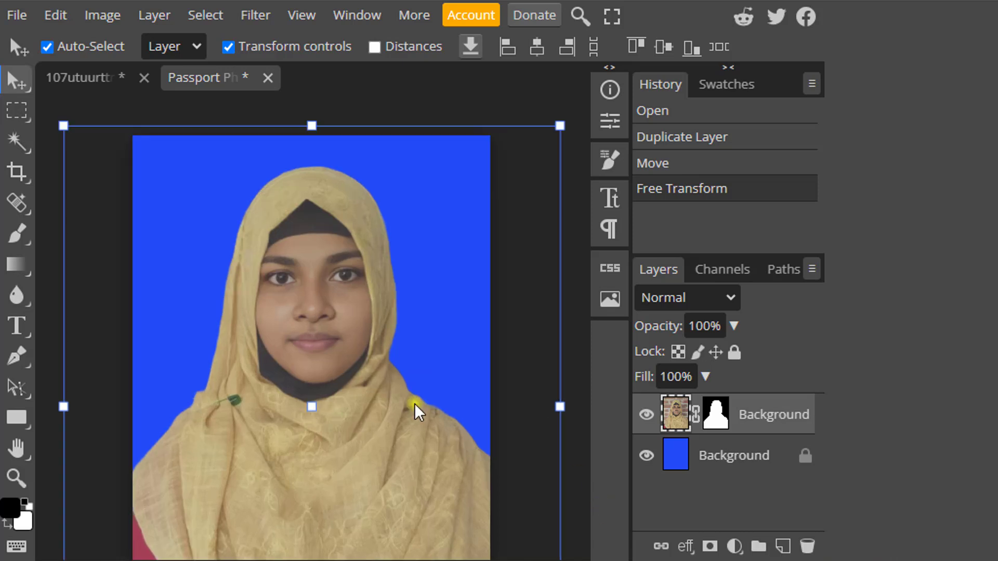
pyautogui.click(100, 20)
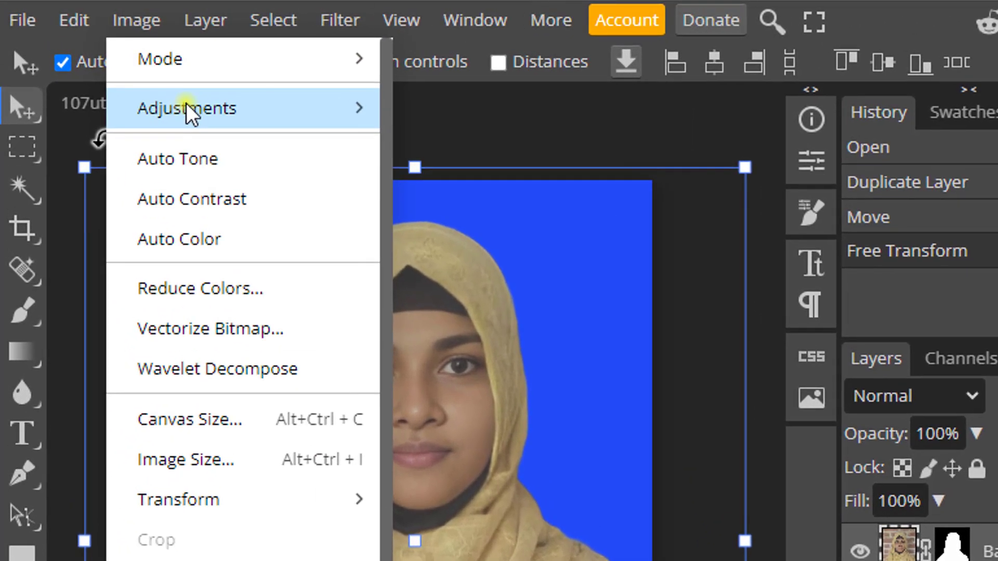
pyautogui.moveTo(175, 102)
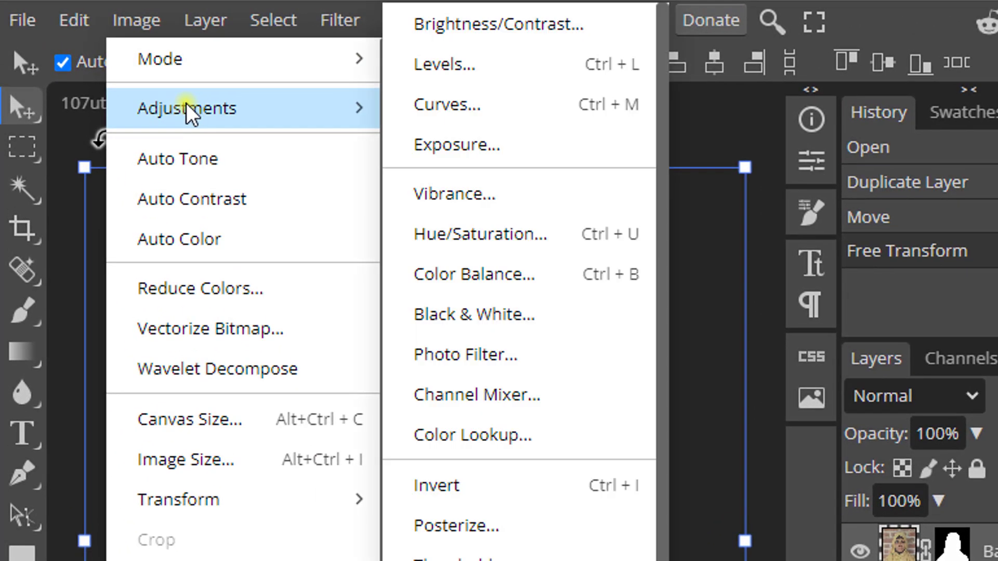
pyautogui.click(483, 66)
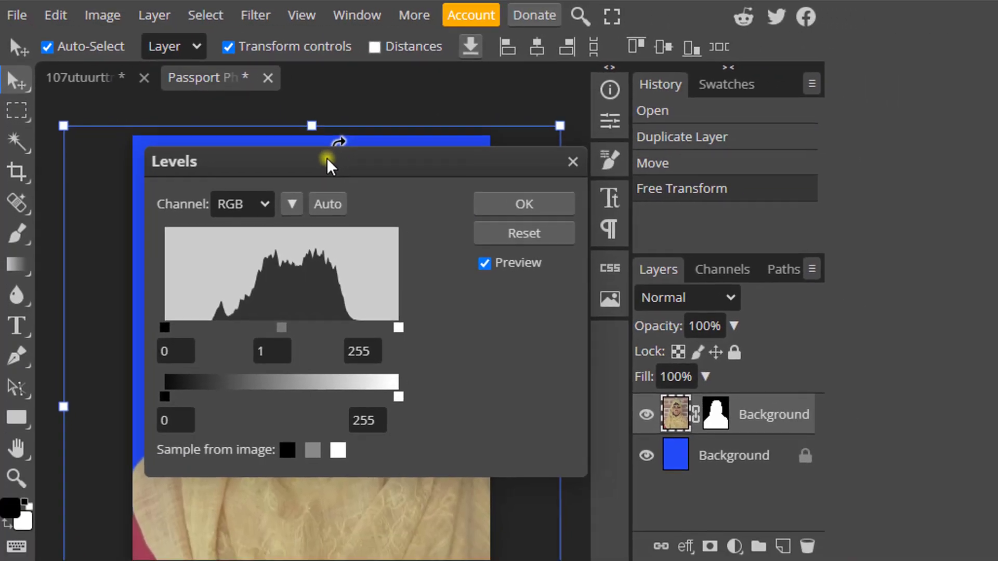
pyautogui.moveTo(382, 189); pyautogui.dragTo(876, 158)
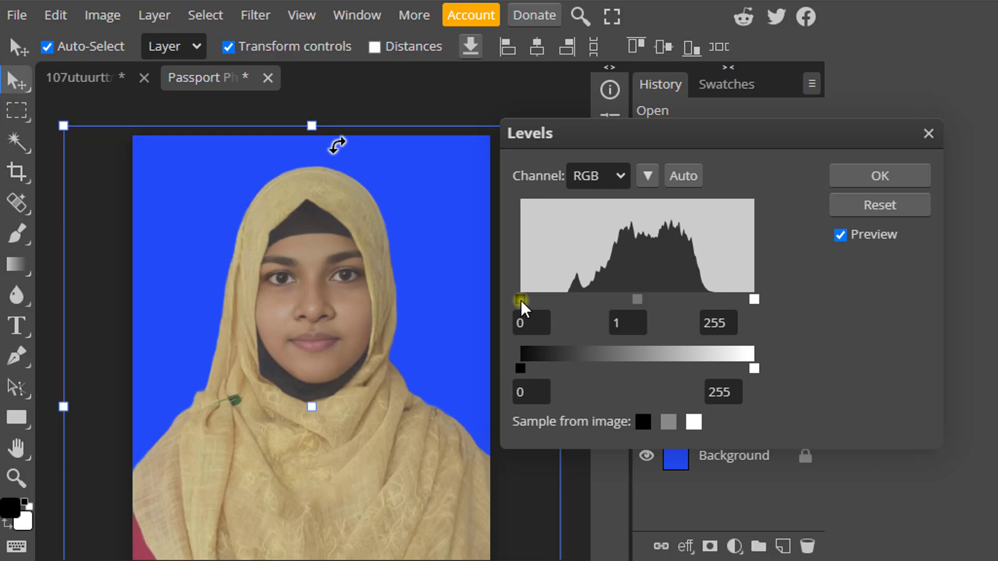
pyautogui.moveTo(521, 301); pyautogui.dragTo(544, 300)
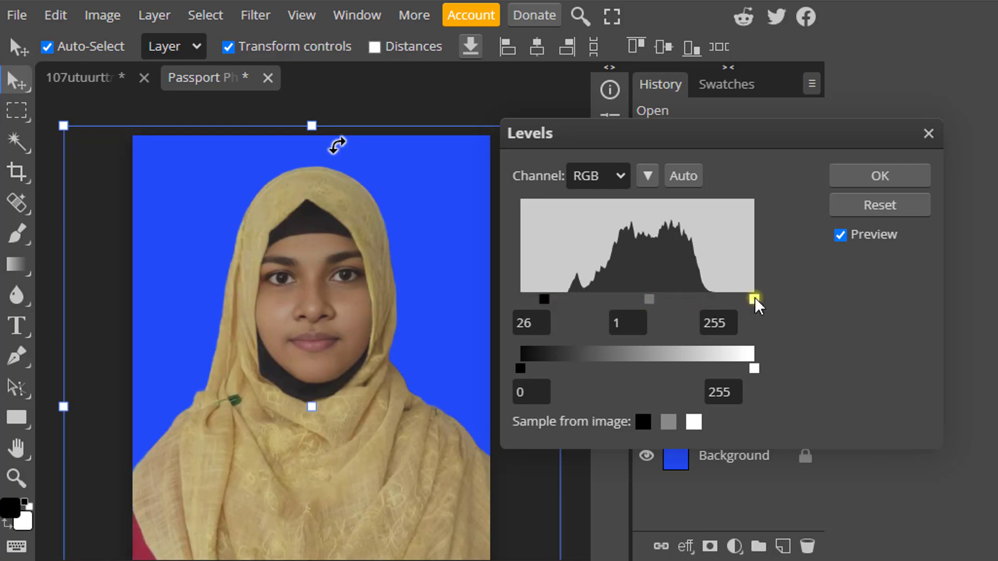
pyautogui.moveTo(754, 300); pyautogui.dragTo(708, 302)
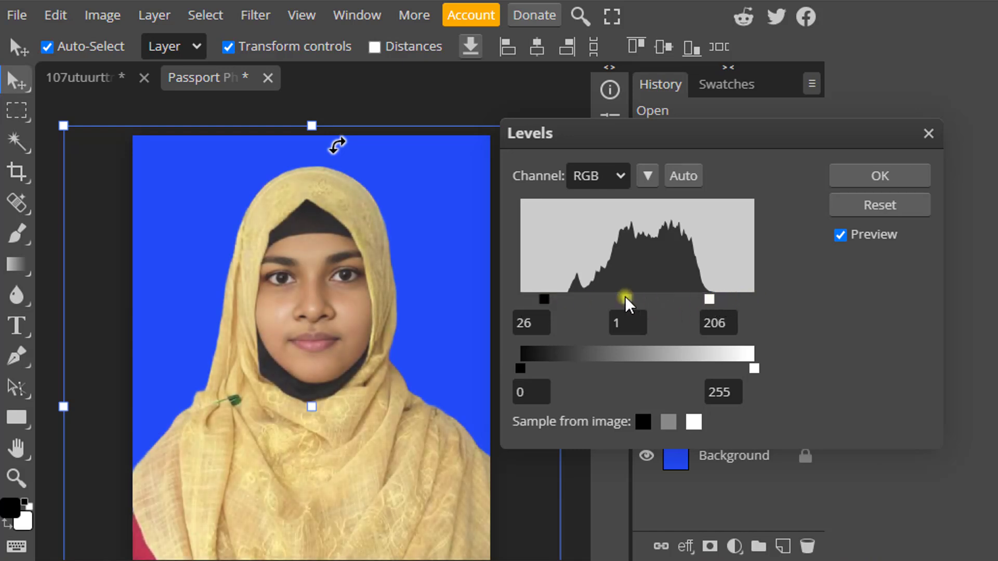
pyautogui.moveTo(627, 304); pyautogui.dragTo(614, 303)
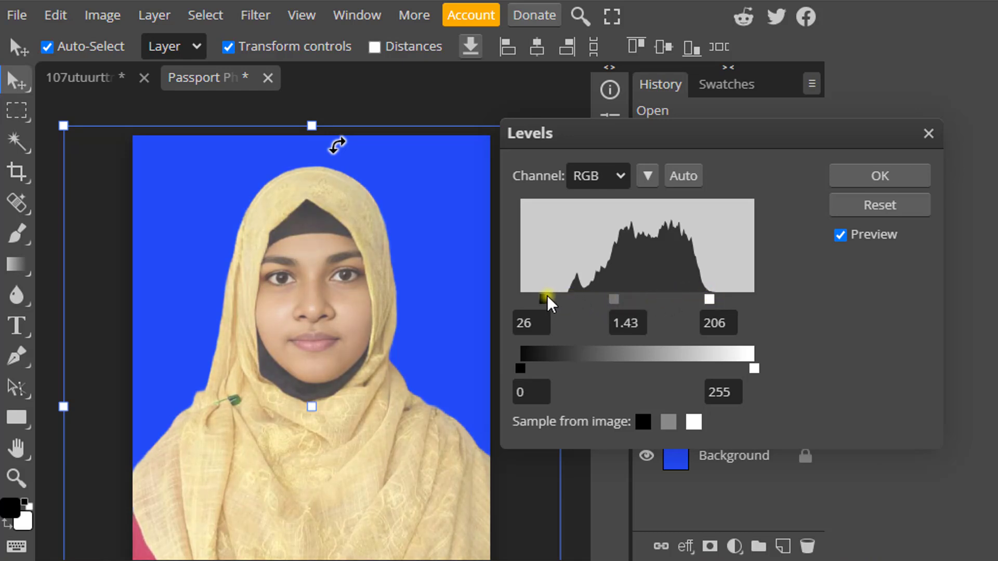
pyautogui.moveTo(544, 299); pyautogui.dragTo(562, 299)
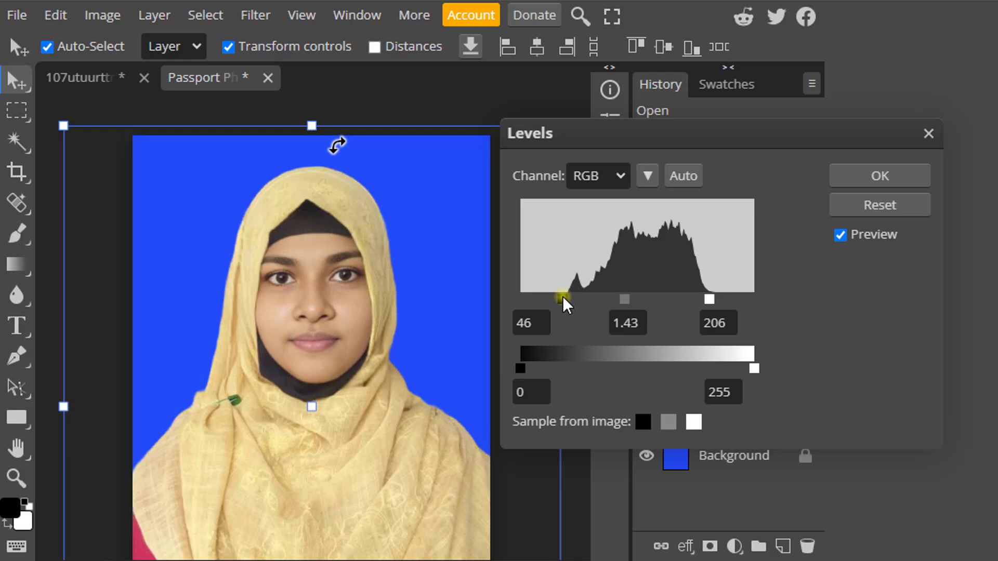
pyautogui.moveTo(565, 304); pyautogui.dragTo(561, 299)
pyautogui.click(877, 176)
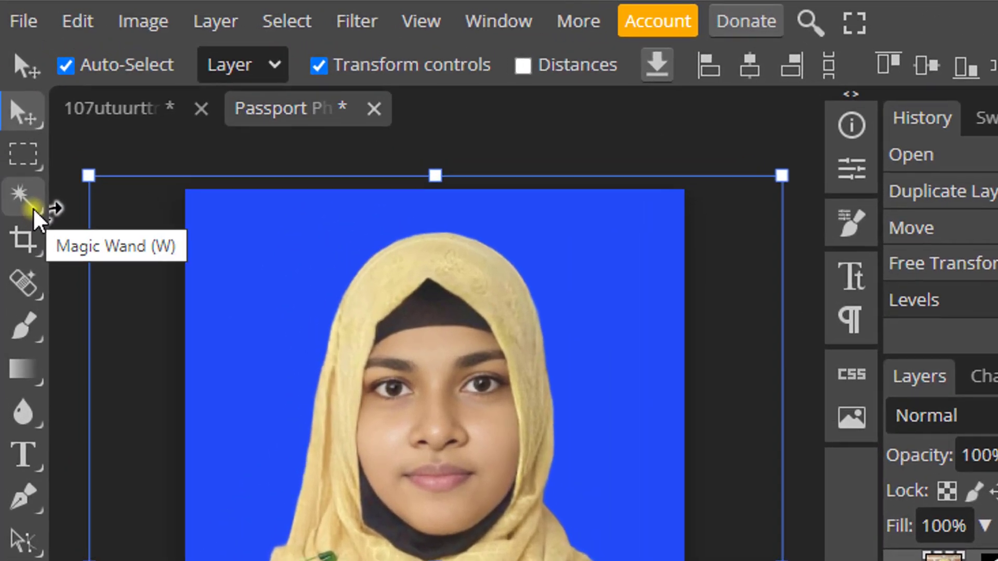
# Select the face and the black inner scarf around it using Quick Selection with a brush size of 5.
pyautogui.click(34, 207)
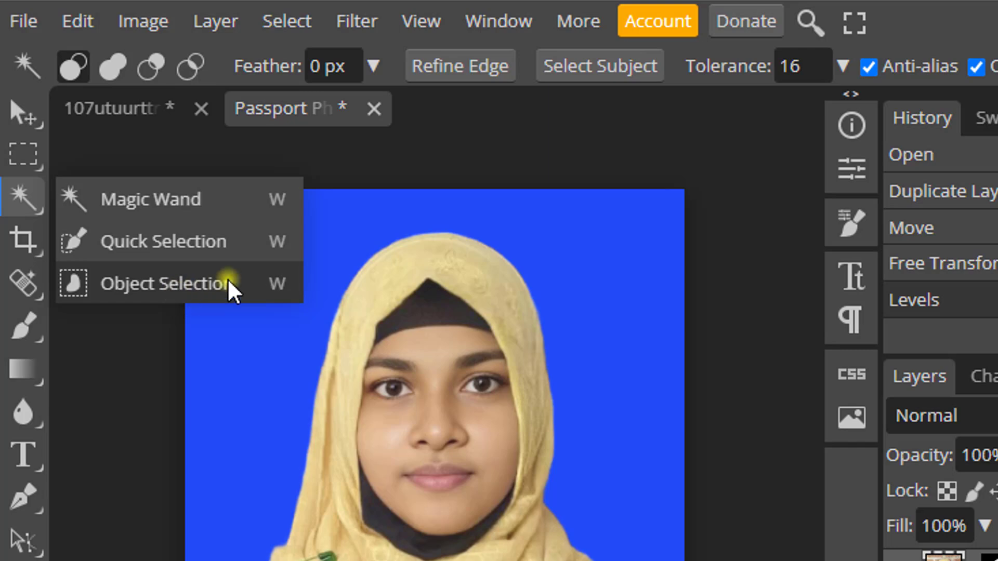
pyautogui.click(161, 246)
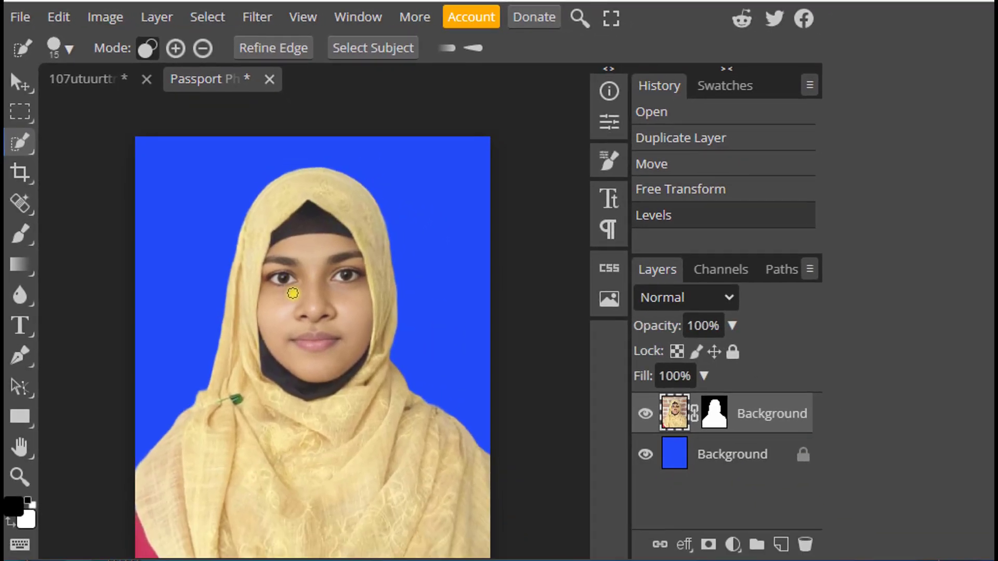
pyautogui.press('[')
pyautogui.press('[')
pyautogui.press('[')
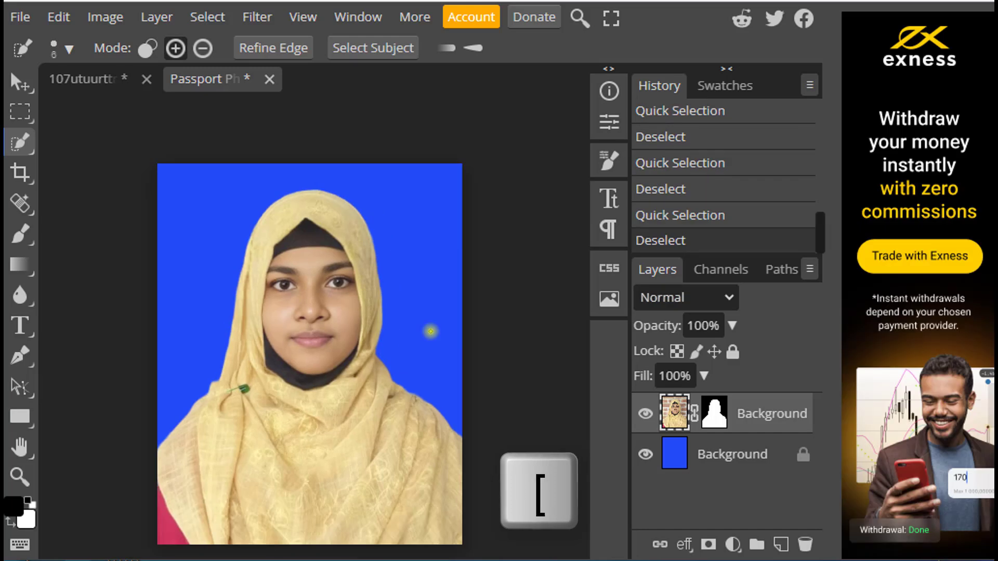
pyautogui.hotkey('ctrl', '+')
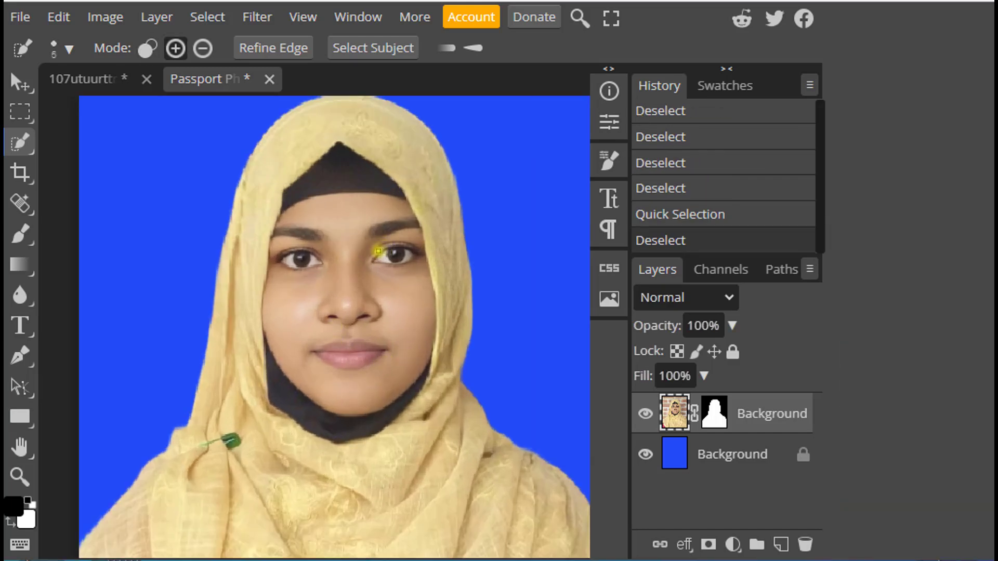
pyautogui.moveTo(378, 251)
pyautogui.mouseDown()
pyautogui.moveTo(370, 257)
pyautogui.moveTo(351, 239)
pyautogui.mouseUp()
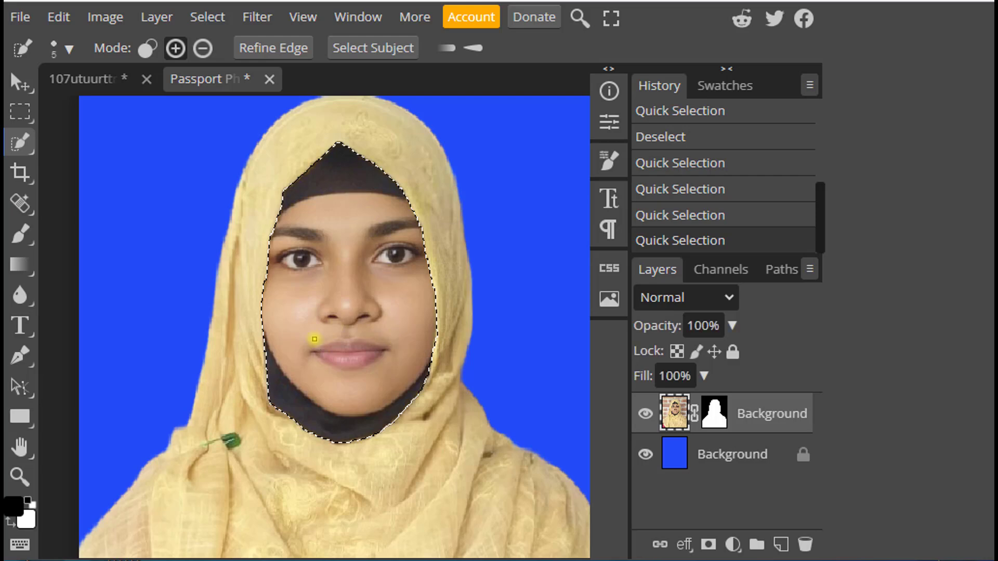
pyautogui.moveTo(315, 339); pyautogui.dragTo(348, 305)
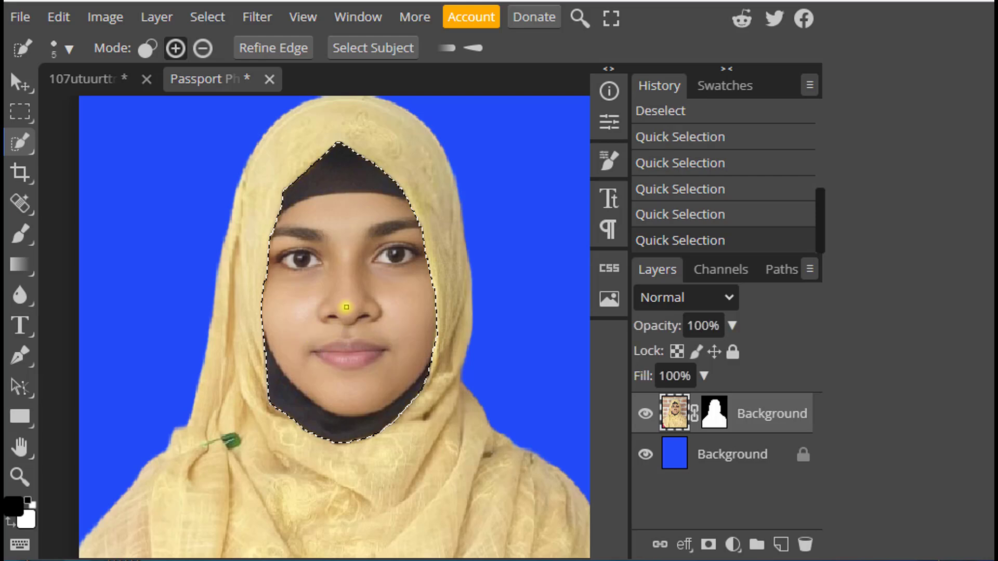
# Start a Selective Color adjustment on the selected face area and set Red to Magenta 87% and Black -73%.
pyautogui.click(98, 16)
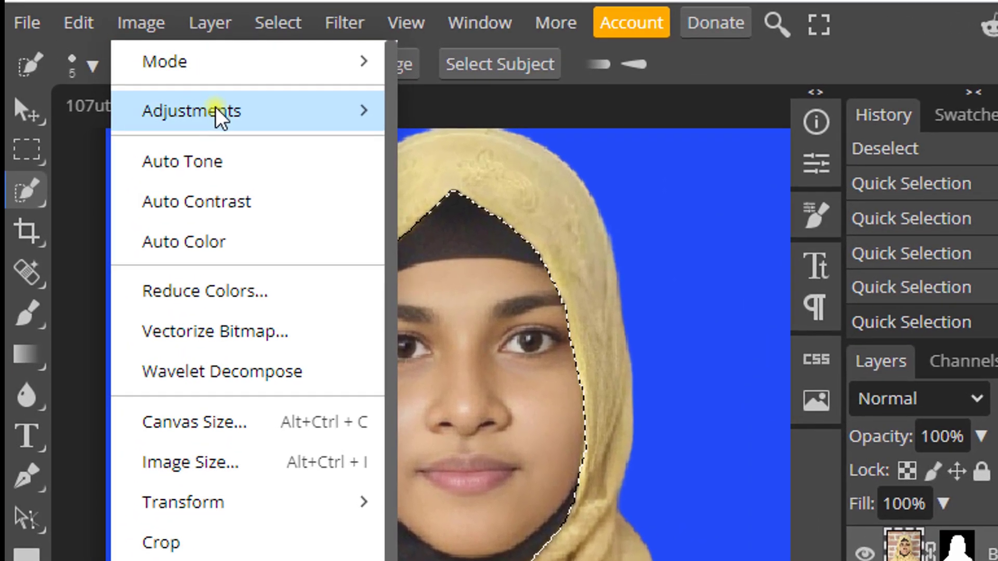
pyautogui.moveTo(164, 85)
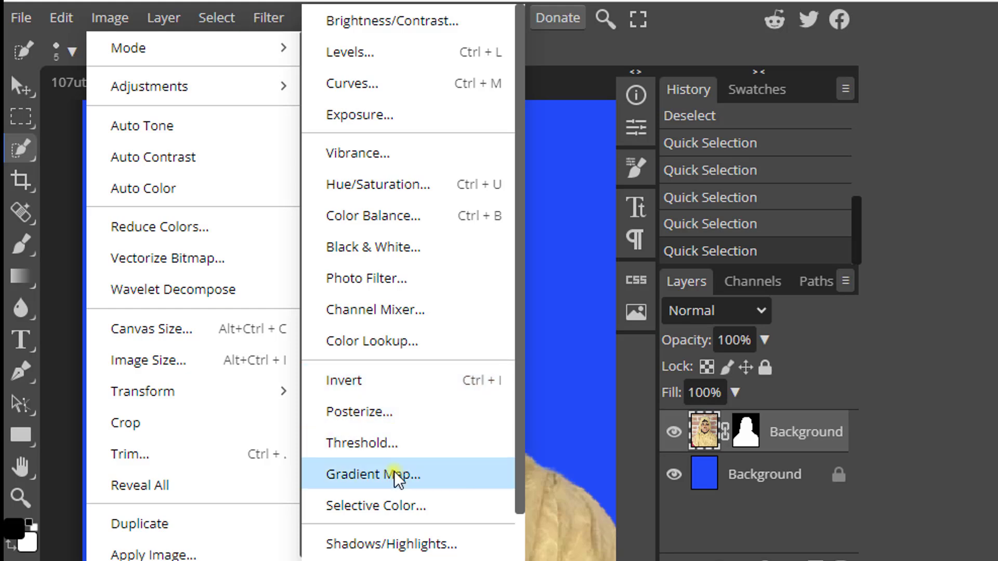
pyautogui.click(397, 507)
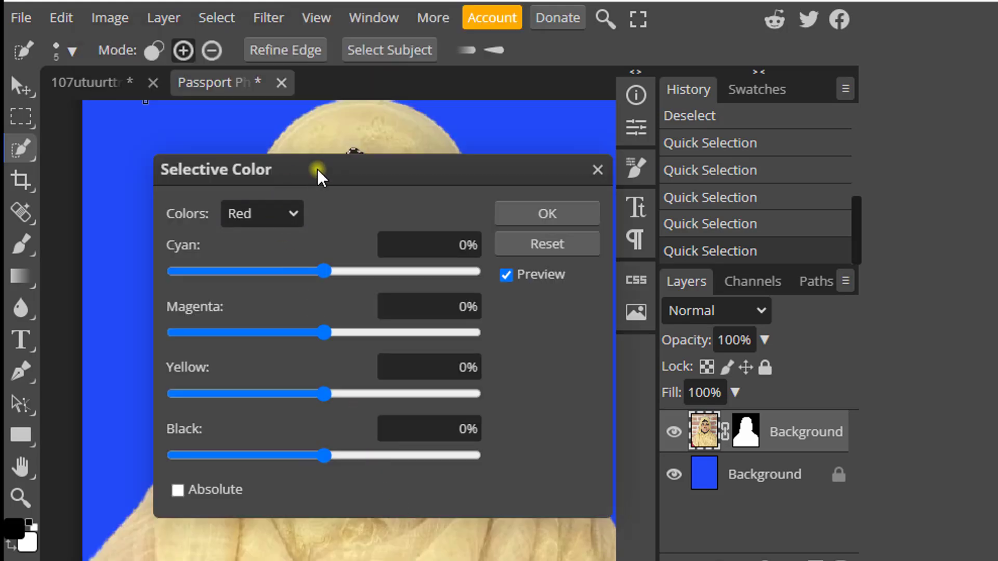
pyautogui.moveTo(317, 169); pyautogui.dragTo(690, 125)
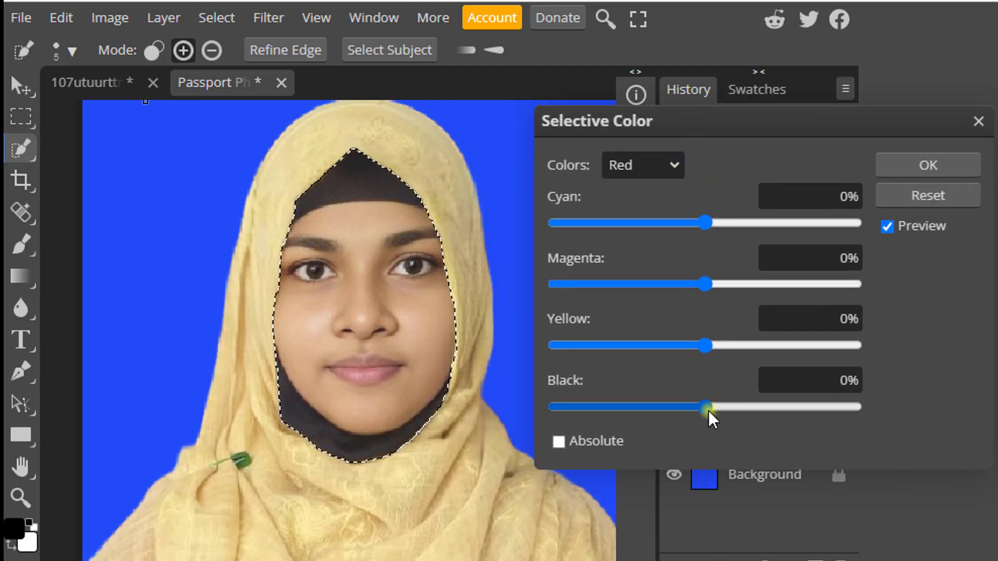
pyautogui.moveTo(705, 409); pyautogui.dragTo(597, 407)
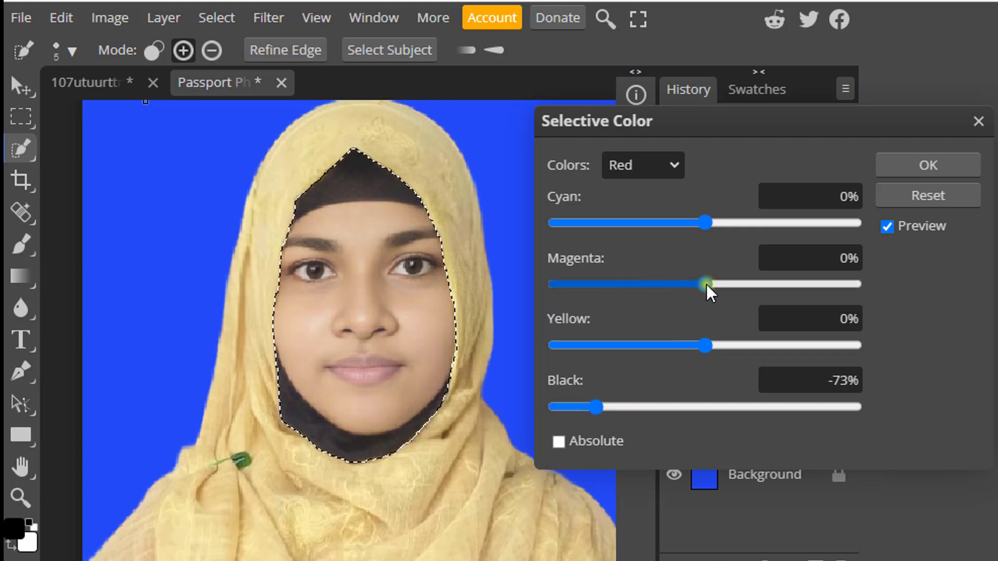
pyautogui.moveTo(706, 284); pyautogui.dragTo(854, 283)
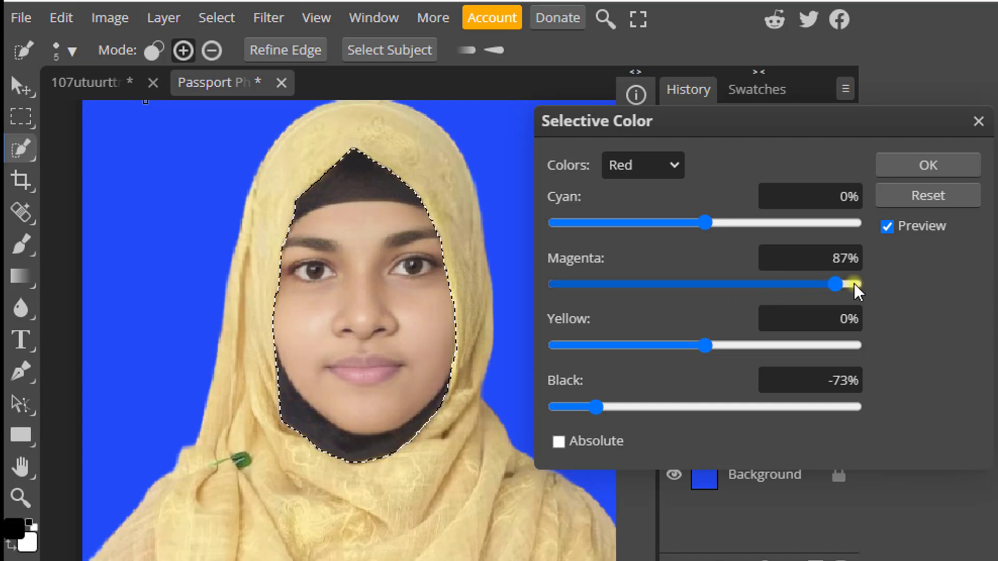
# Set the Selective Color Black value to -45% for Yellow and 16% for Black, and apply the adjustment.
pyautogui.click(674, 166)
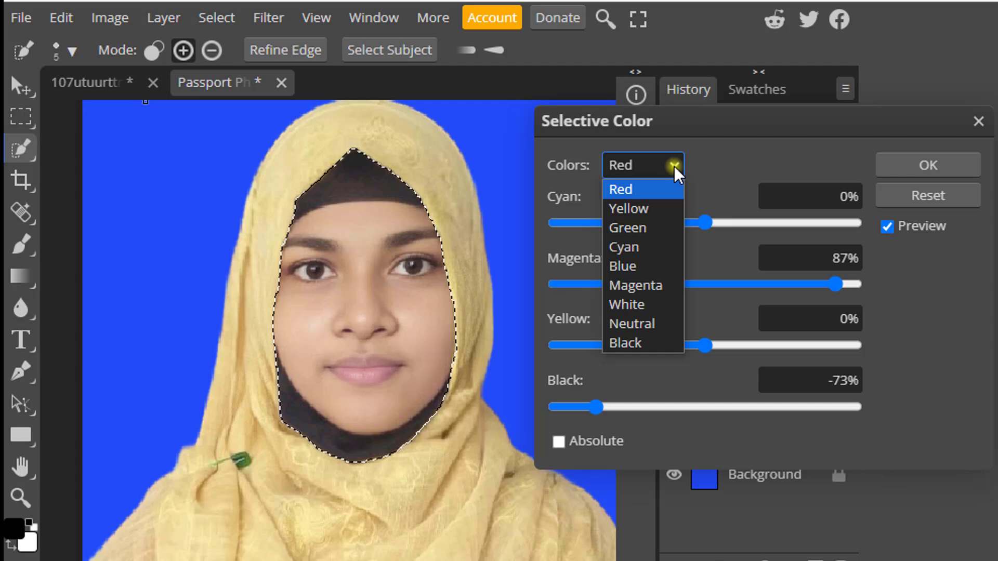
pyautogui.click(631, 209)
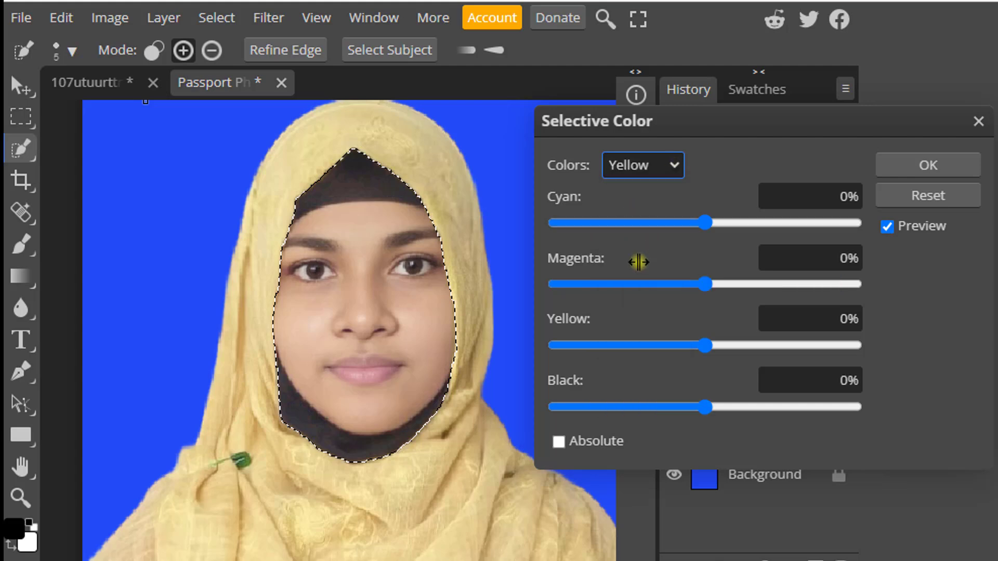
pyautogui.moveTo(702, 406); pyautogui.dragTo(637, 406)
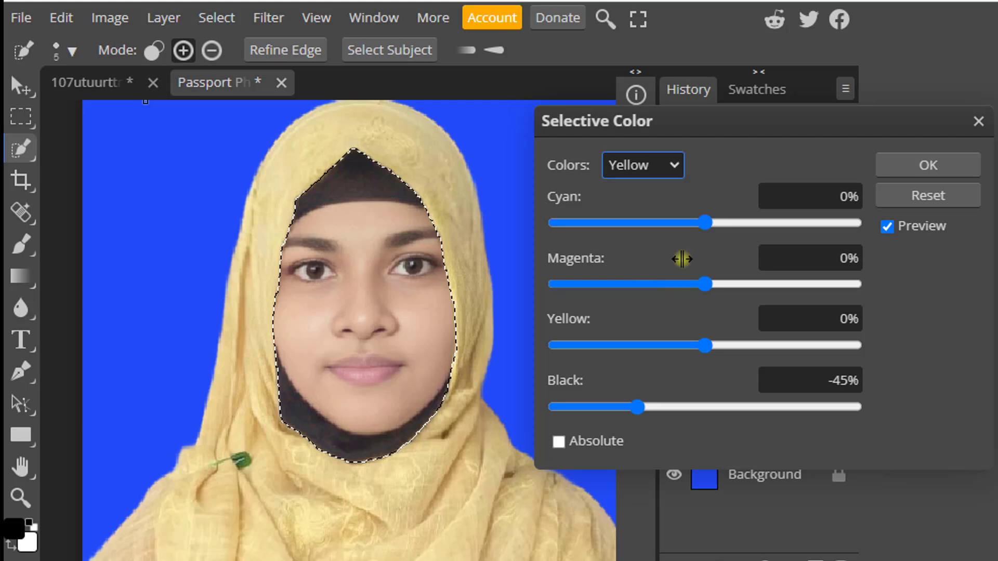
pyautogui.click(675, 167)
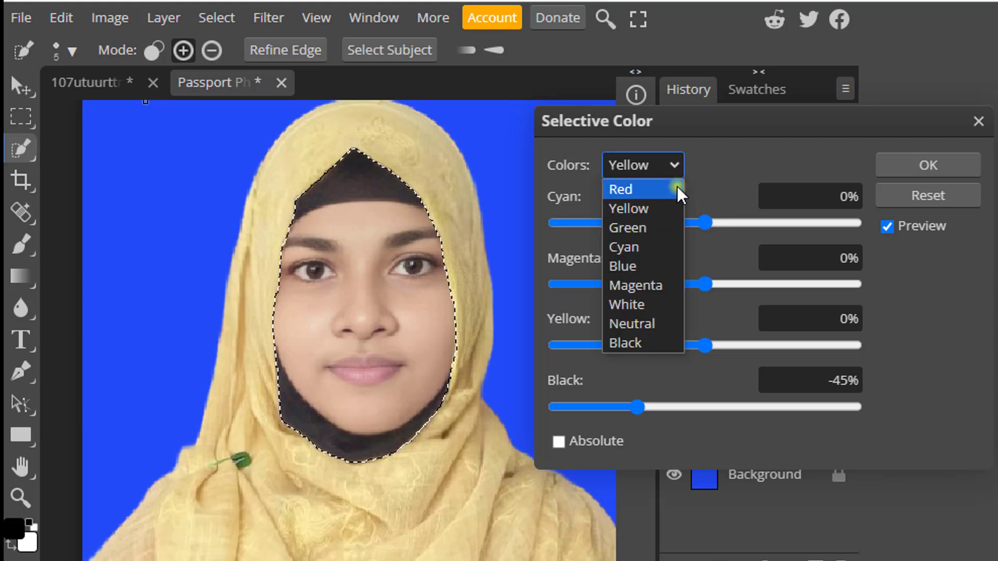
pyautogui.click(627, 339)
pyautogui.click(701, 407)
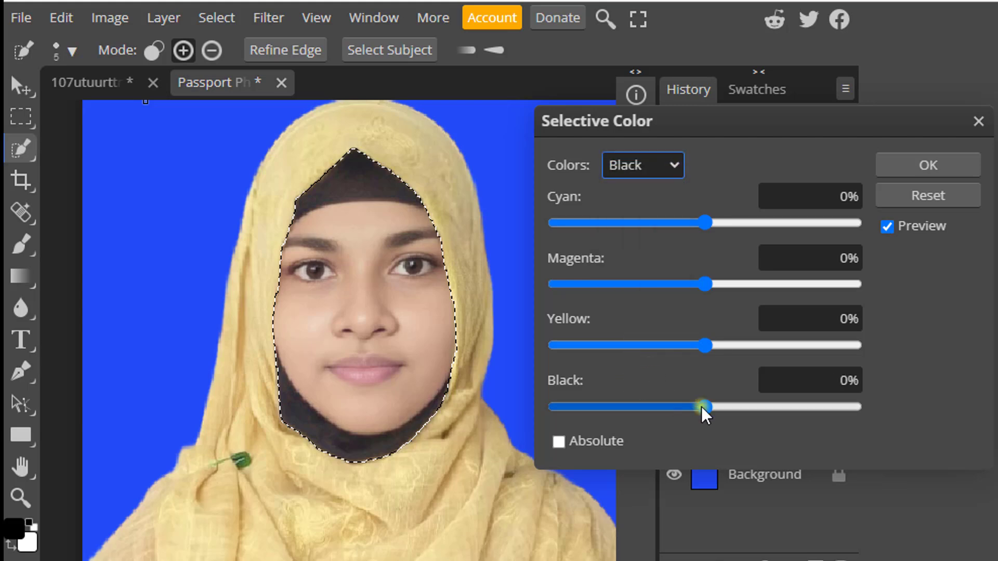
pyautogui.moveTo(703, 410); pyautogui.dragTo(728, 408)
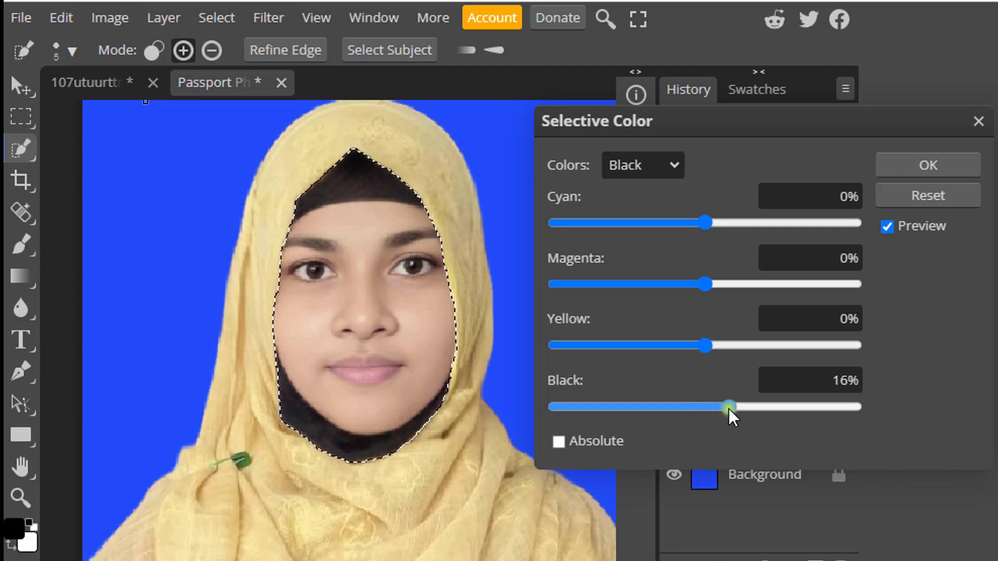
pyautogui.click(915, 166)
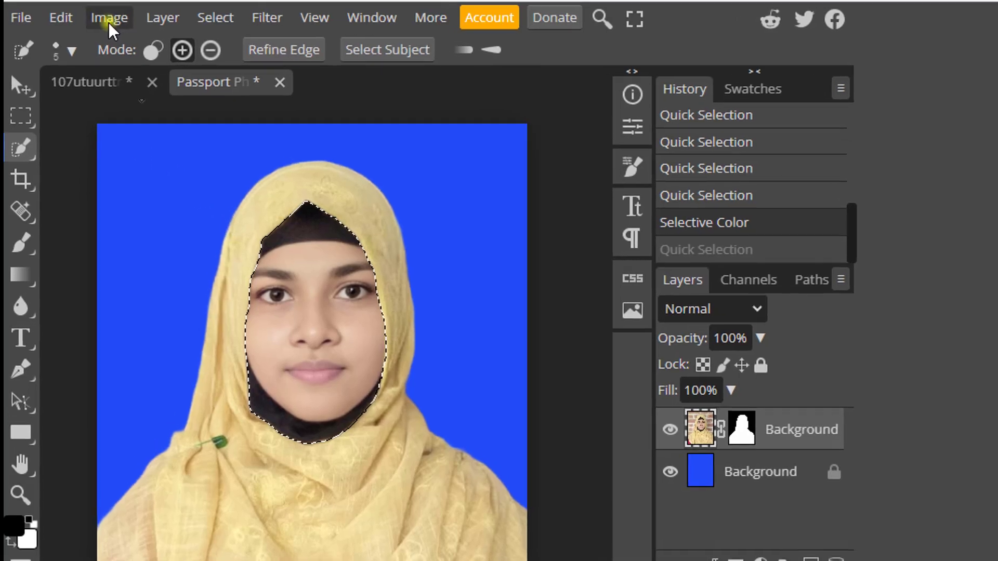
# Apply Color Balance to the face selection's Shadows with Cyan-Red 4, Magenta-Green -10 and Yellow-Blue -9.
pyautogui.click(107, 18)
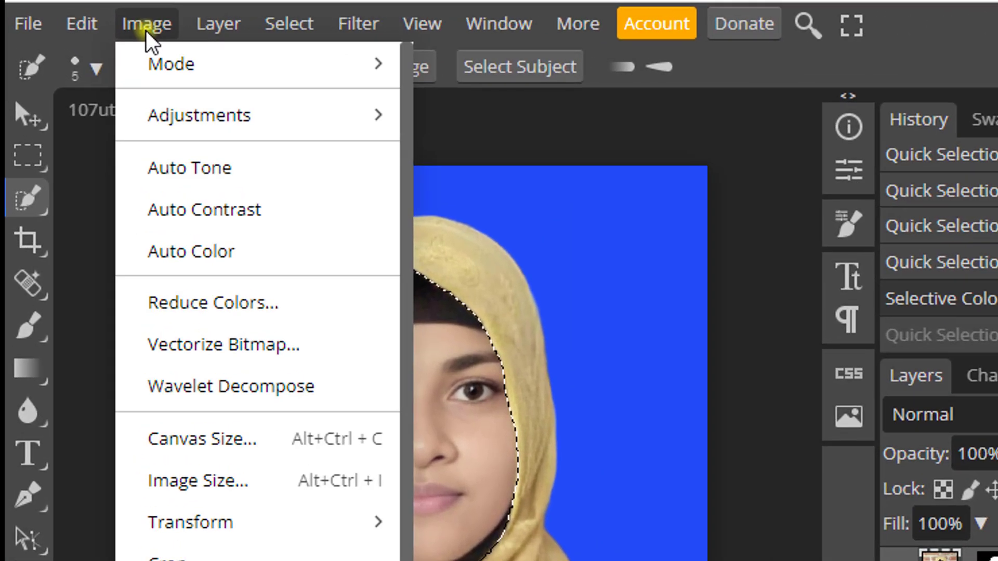
pyautogui.moveTo(120, 44)
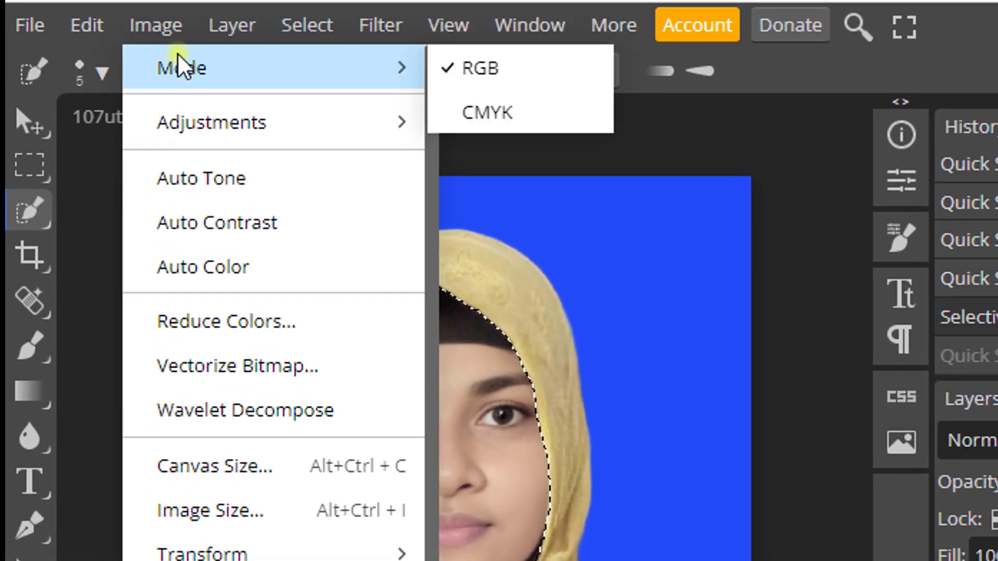
pyautogui.moveTo(214, 126)
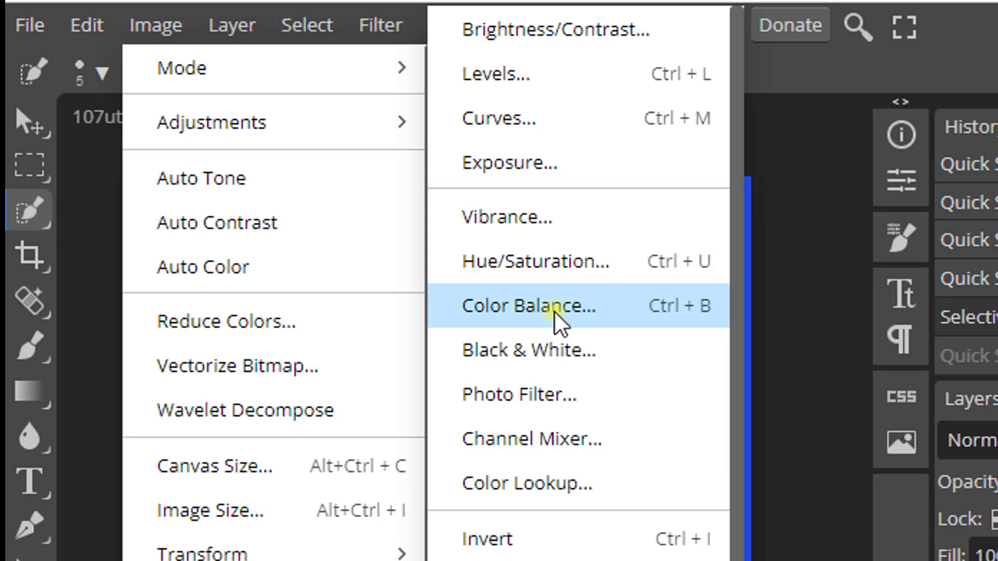
pyautogui.click(638, 322)
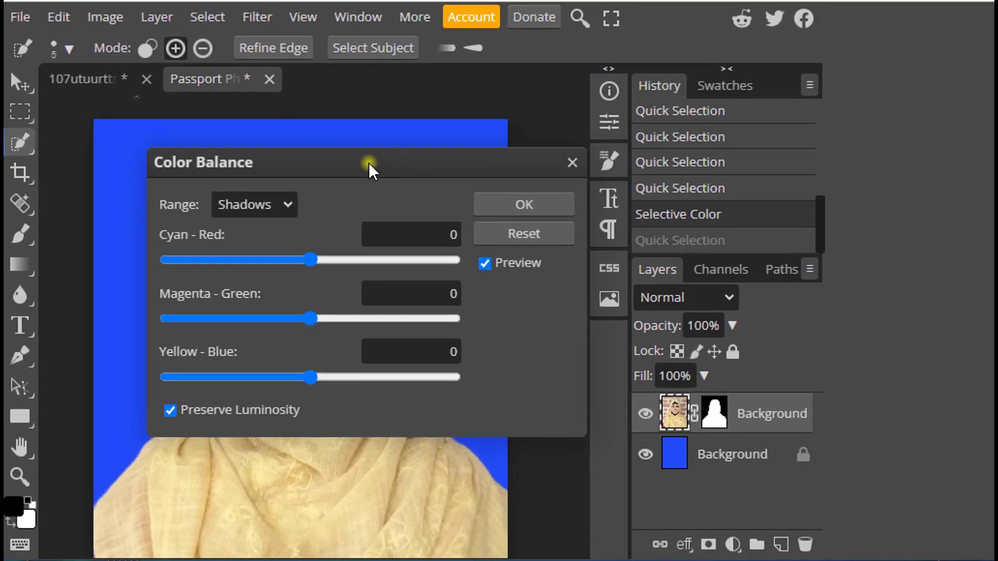
pyautogui.moveTo(370, 162); pyautogui.dragTo(895, 141)
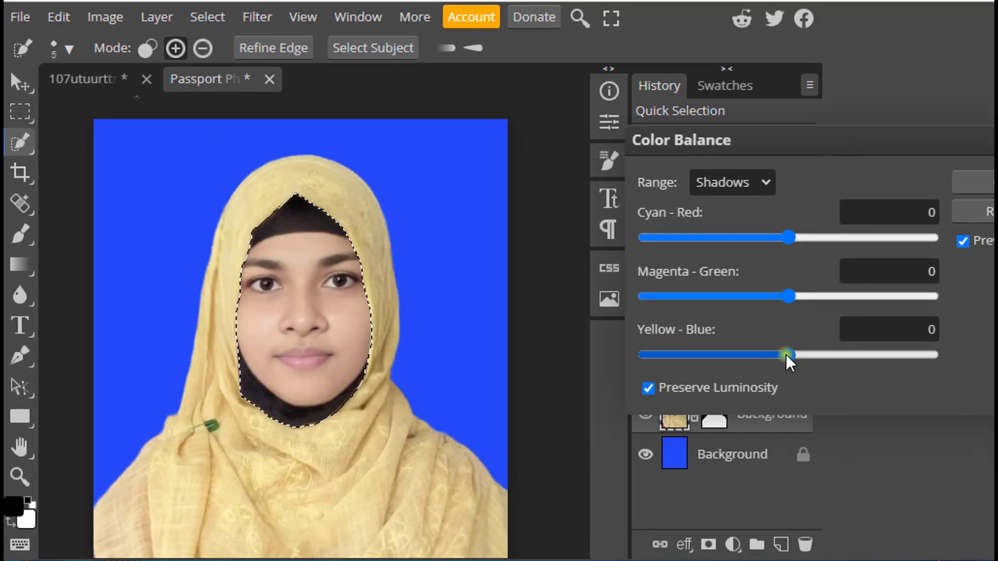
pyautogui.moveTo(786, 354)
pyautogui.mouseDown()
pyautogui.moveTo(761, 355)
pyautogui.moveTo(775, 355)
pyautogui.mouseUp()
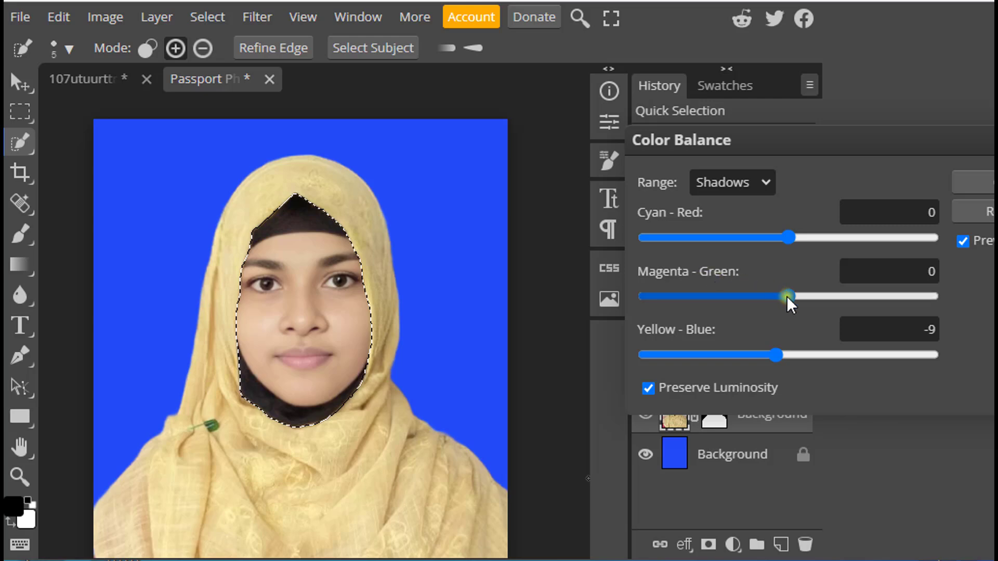
pyautogui.moveTo(787, 295); pyautogui.dragTo(775, 299)
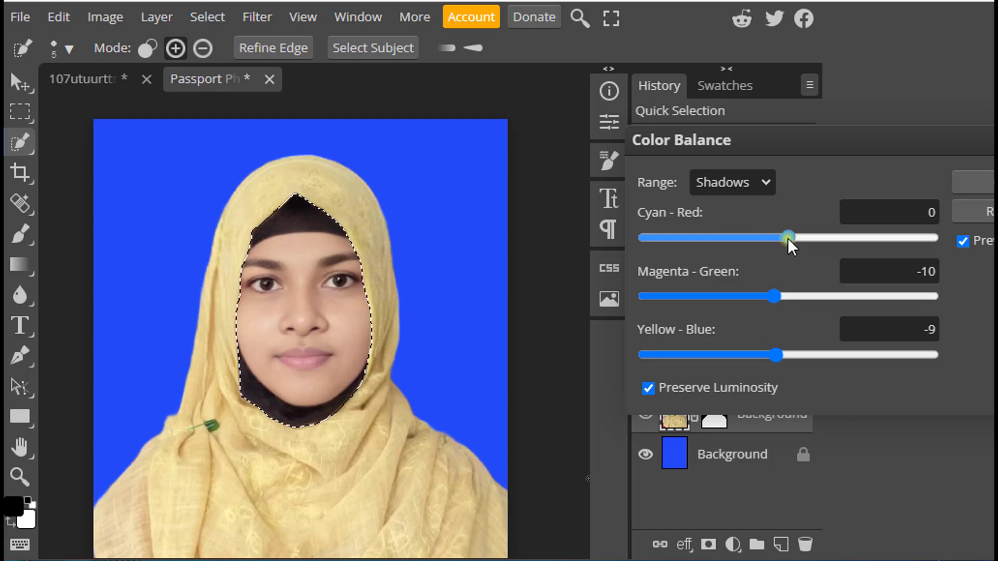
pyautogui.moveTo(787, 238); pyautogui.dragTo(786, 225)
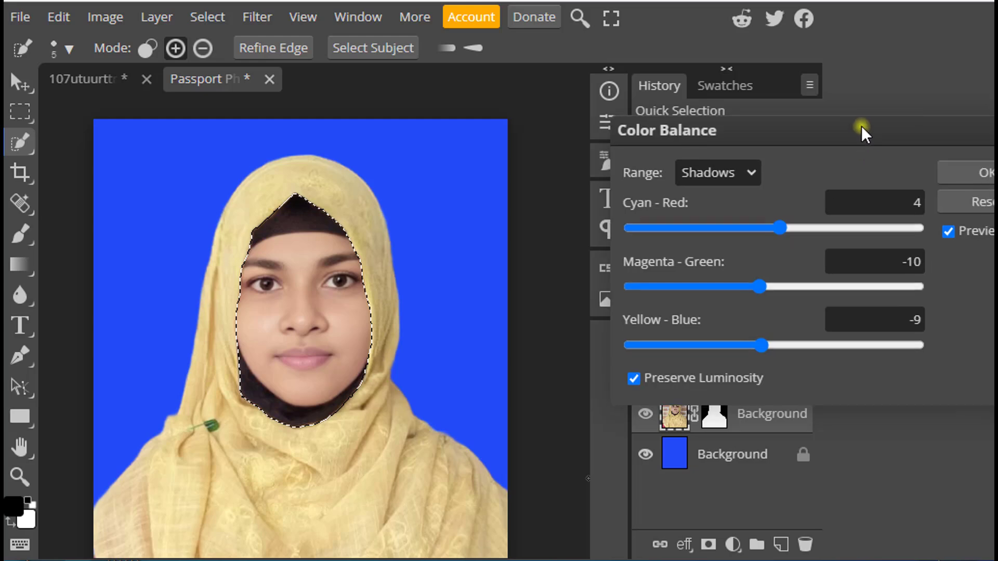
pyautogui.moveTo(862, 131); pyautogui.dragTo(694, 126)
pyautogui.click(820, 172)
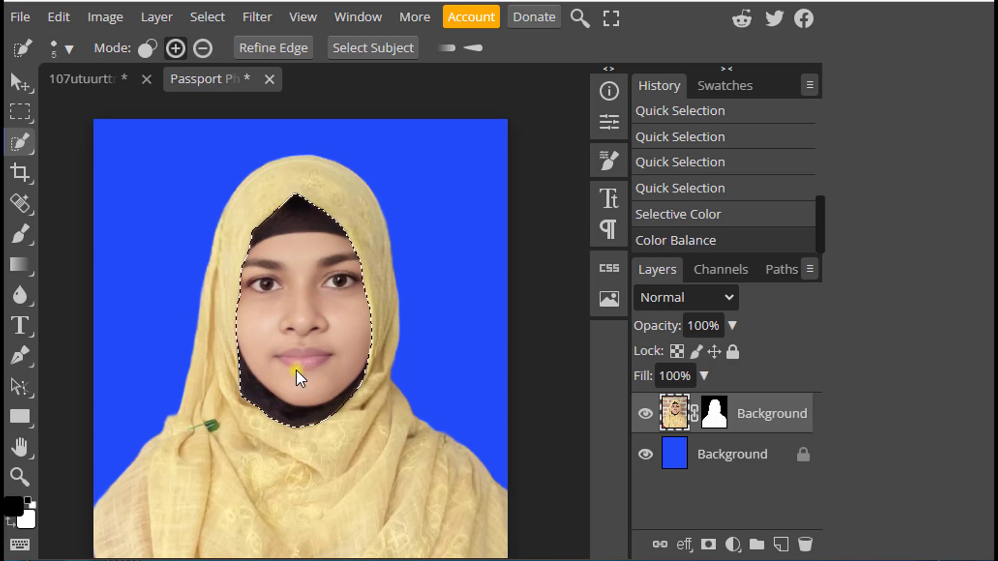
# Deselect the face area and merge the portrait layer with the blue background layer.
pyautogui.hotkey('ctrl', 'd')
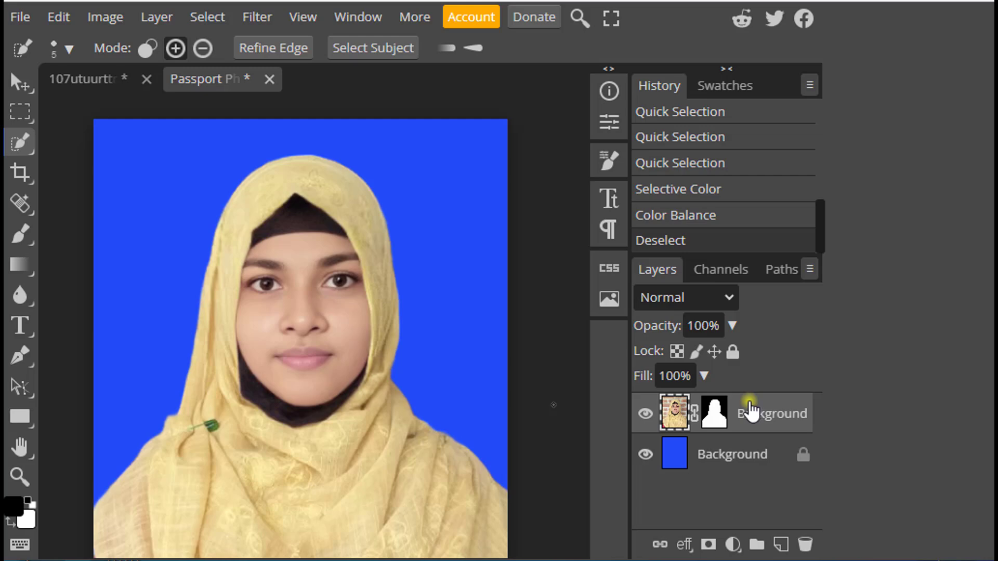
pyautogui.hotkey('ctrl', 'e')
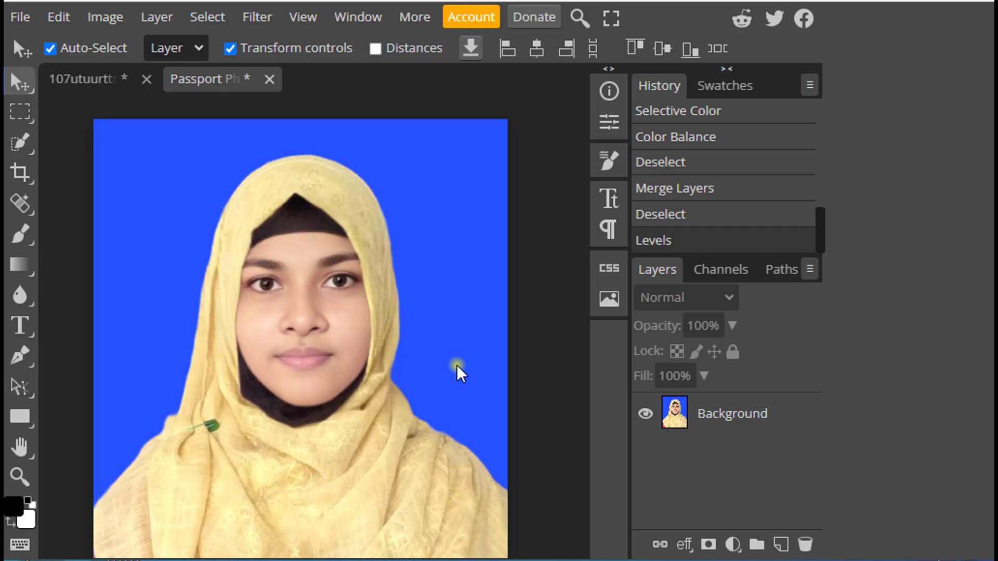
# Export the photo as a JPG at 100% quality, saving it as Passport Photo.jpg in New folder (3) on the Desktop.
pyautogui.scroll(-2, 457, 371)
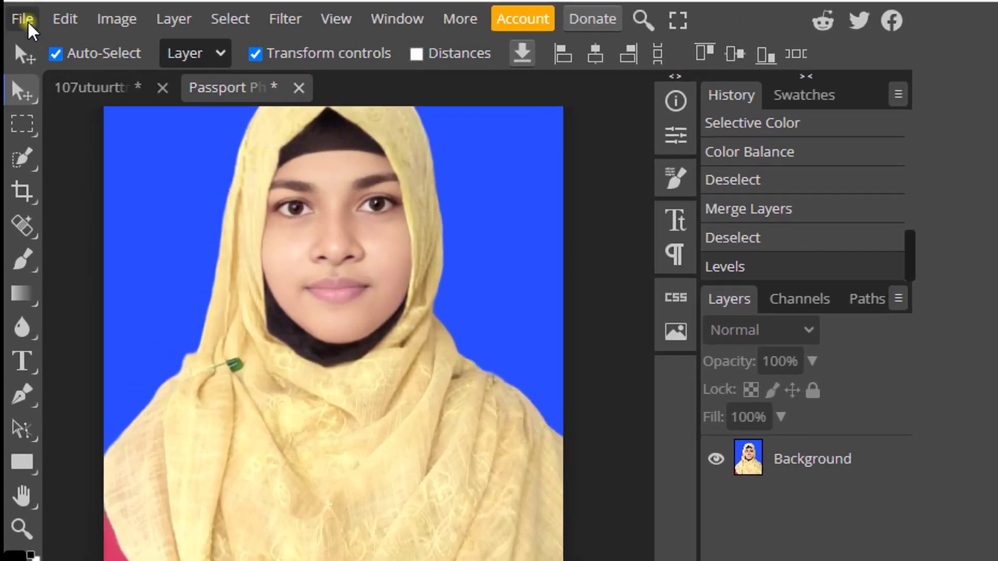
pyautogui.click(20, 16)
pyautogui.moveTo(114, 396)
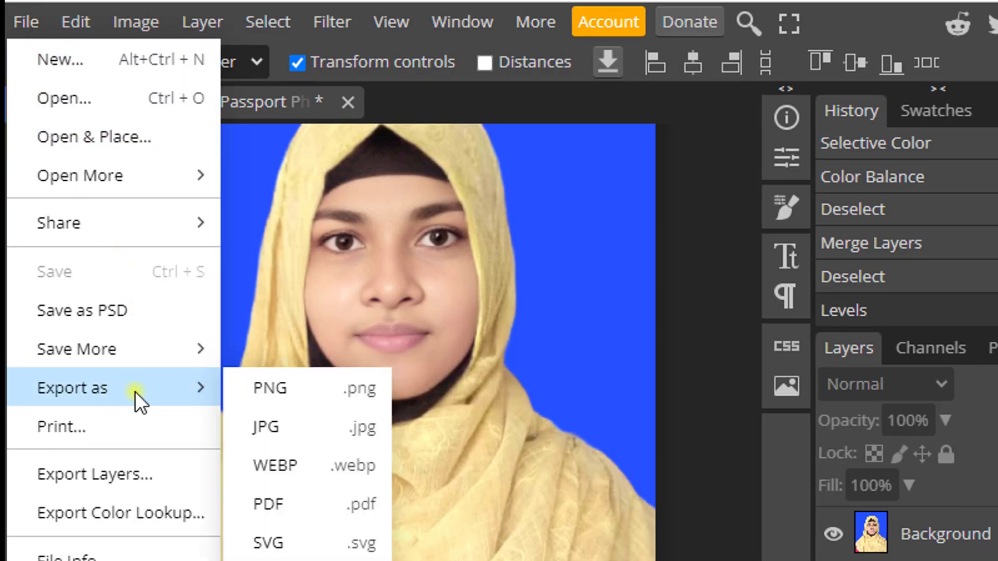
pyautogui.click(266, 426)
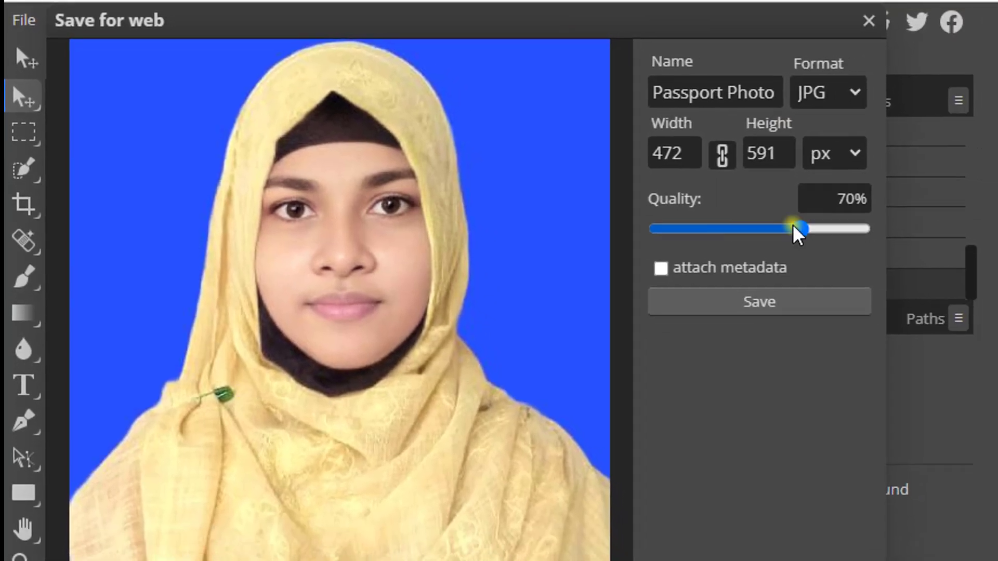
pyautogui.moveTo(806, 229); pyautogui.dragTo(873, 227)
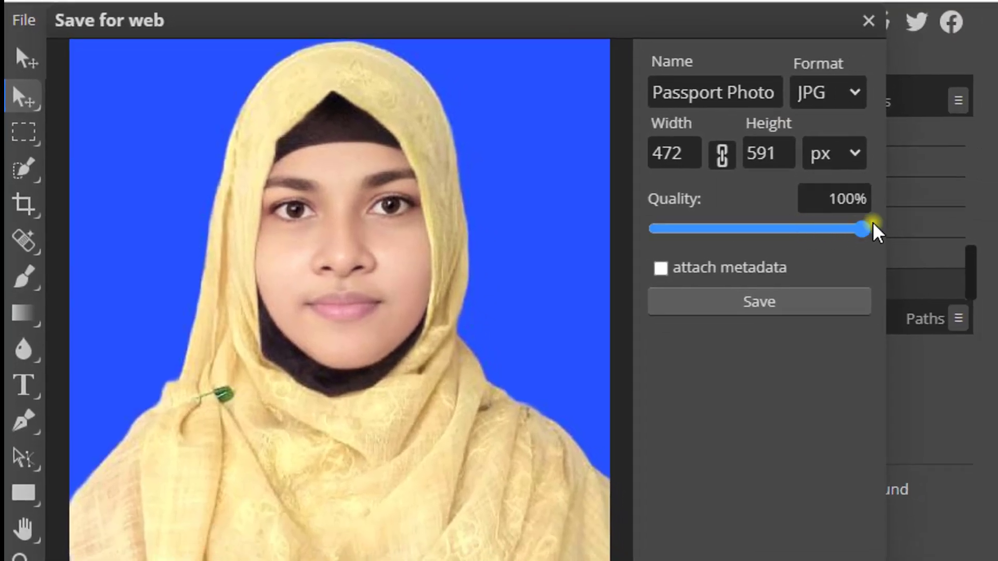
pyautogui.click(762, 306)
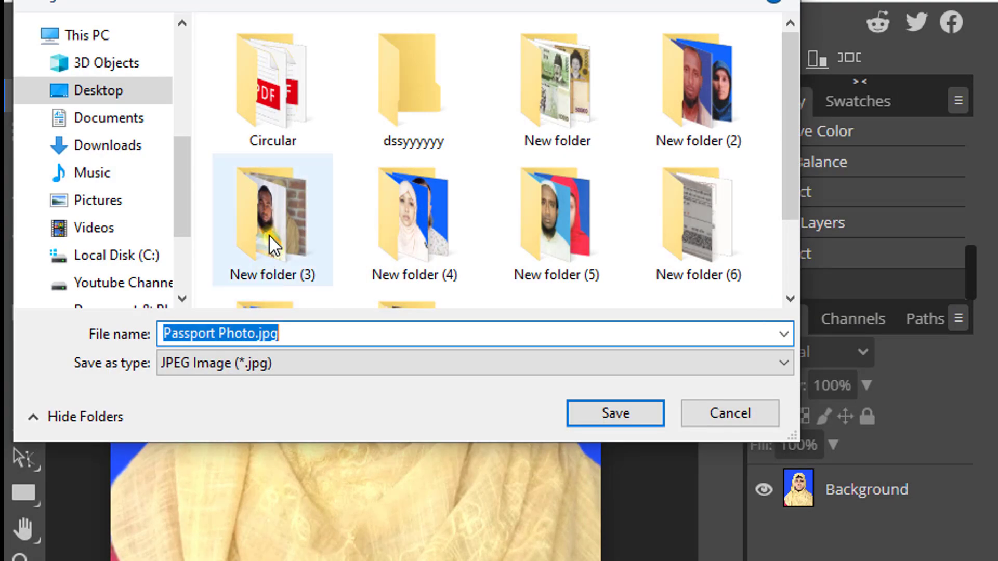
pyautogui.doubleClick(271, 226)
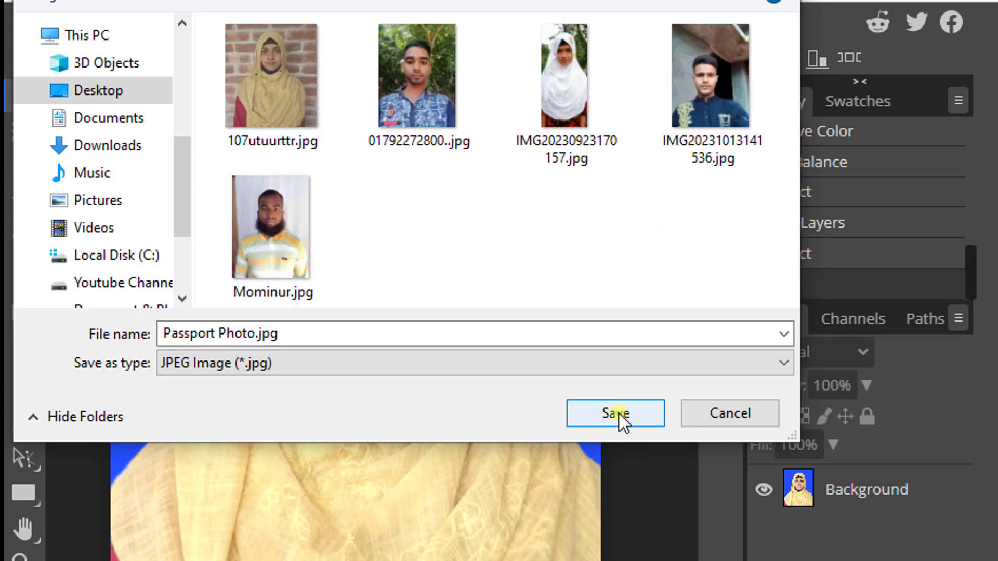
pyautogui.click(618, 412)
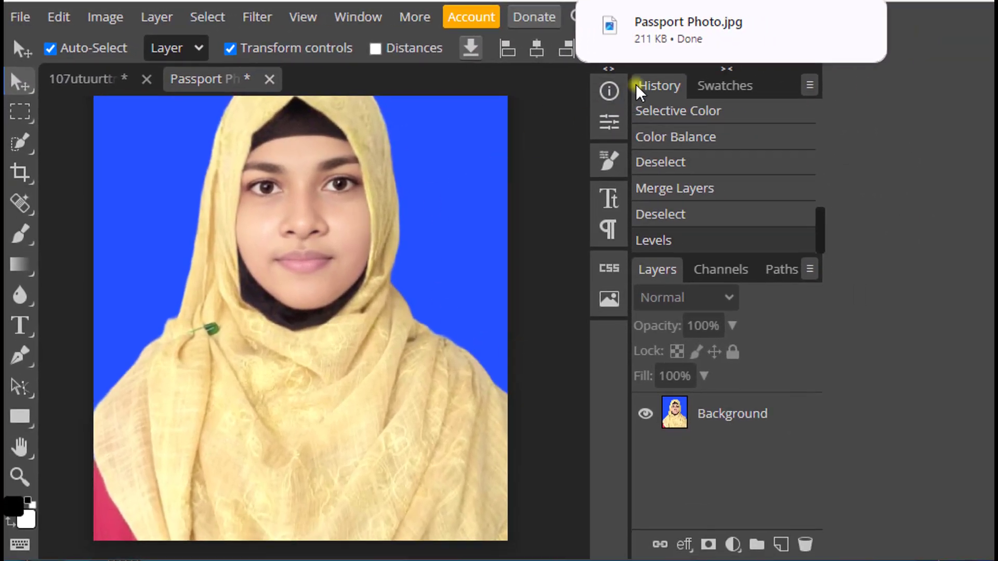
# Open the exported Passport Photo.jpg in the image viewer and examine the face up close.
pyautogui.moveTo(660, 40)
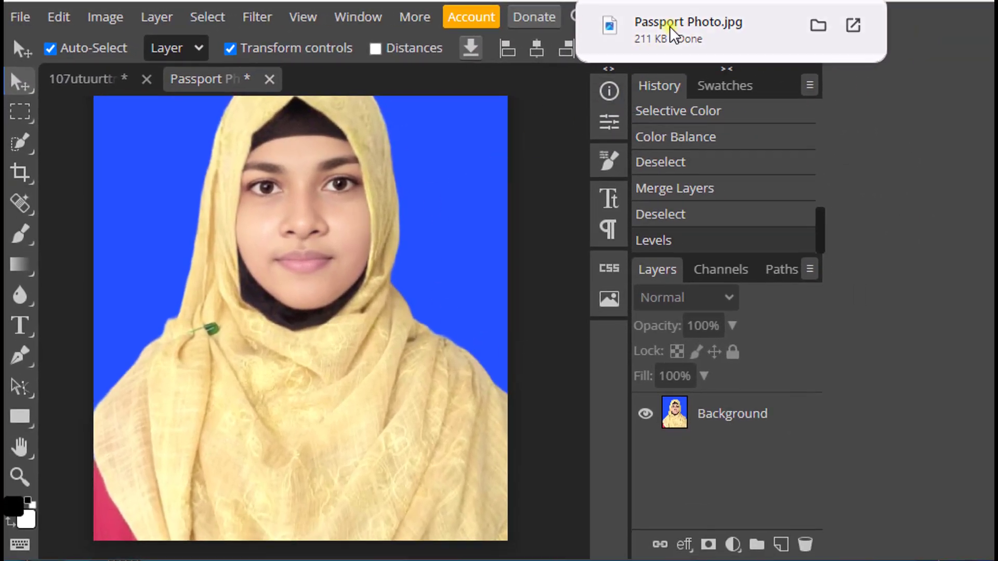
pyautogui.click(669, 26)
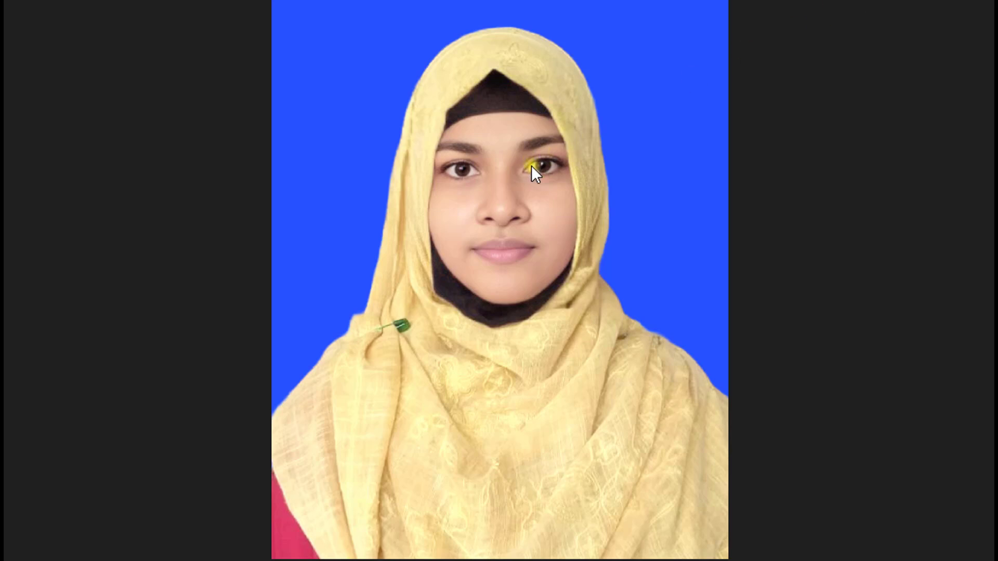
pyautogui.scroll(5, 532, 182)
pyautogui.scroll(3, 526, 173)
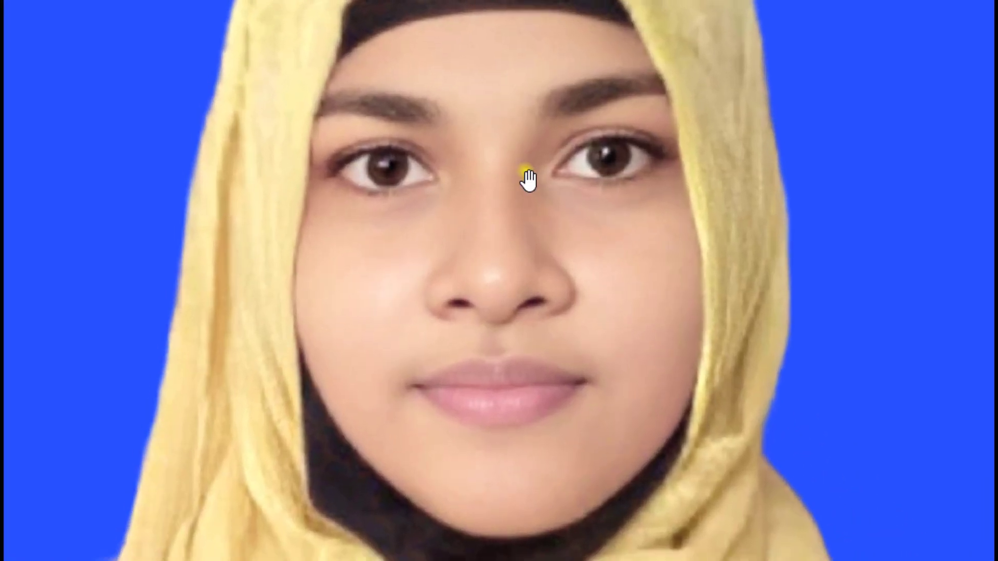
pyautogui.scroll(-5, 525, 172)
pyautogui.scroll(-2, 528, 180)
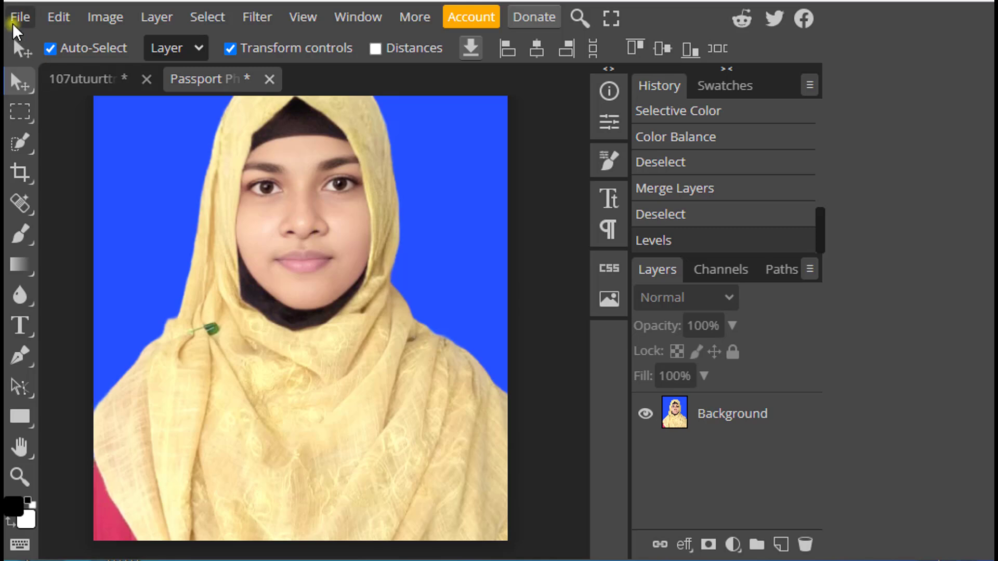
# Create a new A4 print document, 21 x 29.7 cm at 300 DPI, with the near-white background colour f8f8fb.
pyautogui.click(16, 17)
pyautogui.click(33, 44)
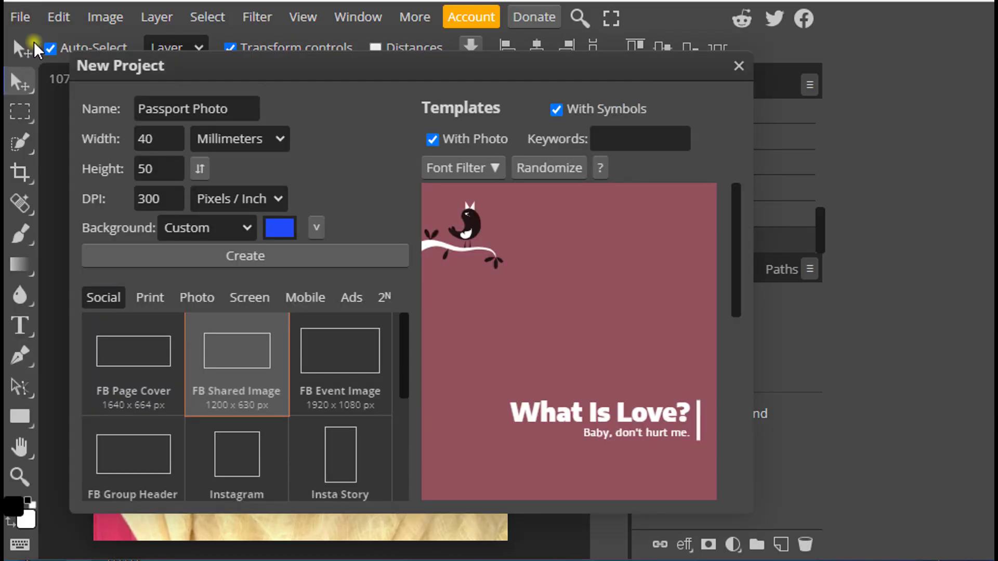
pyautogui.click(147, 298)
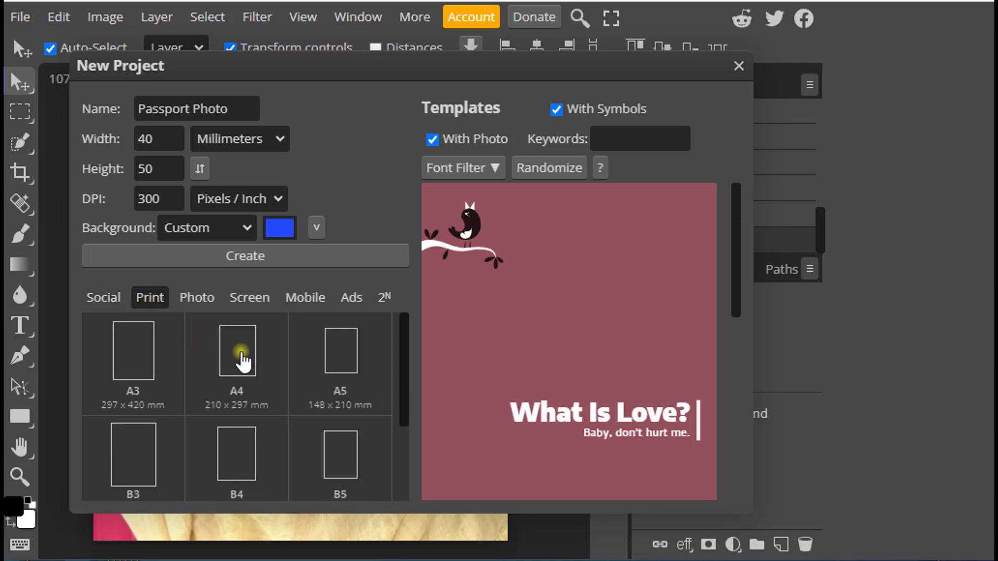
pyautogui.click(242, 360)
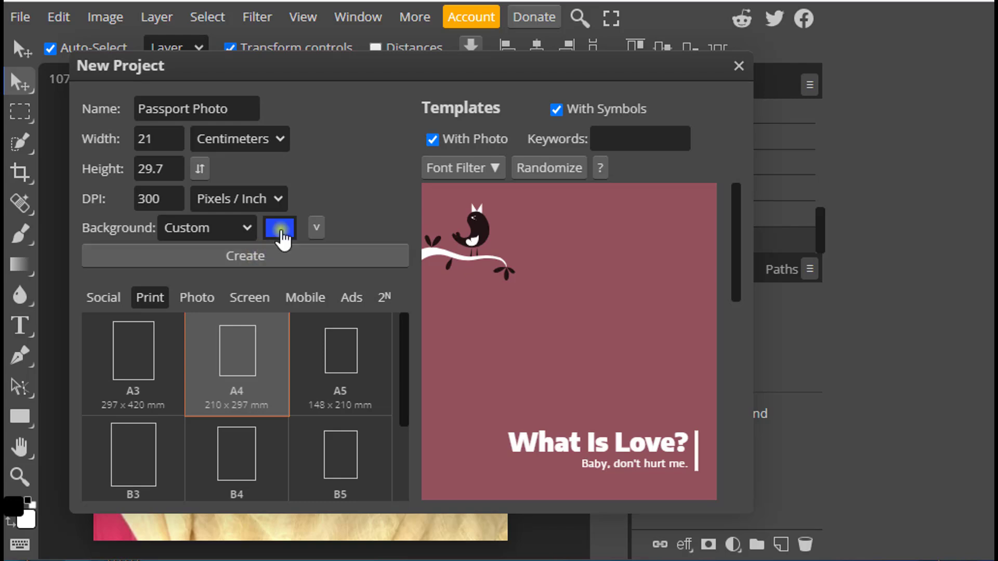
pyautogui.click(281, 238)
pyautogui.click(305, 205)
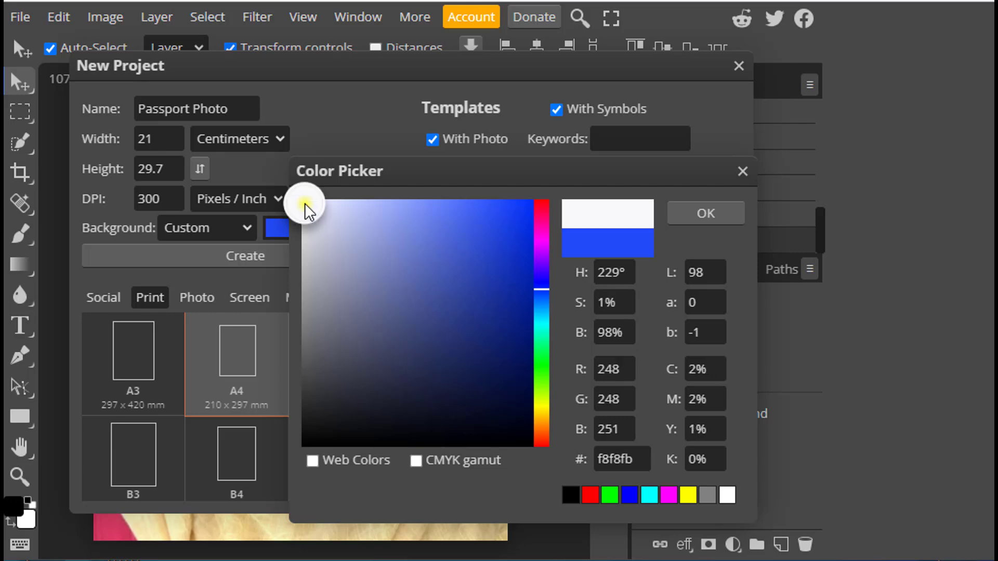
pyautogui.click(704, 214)
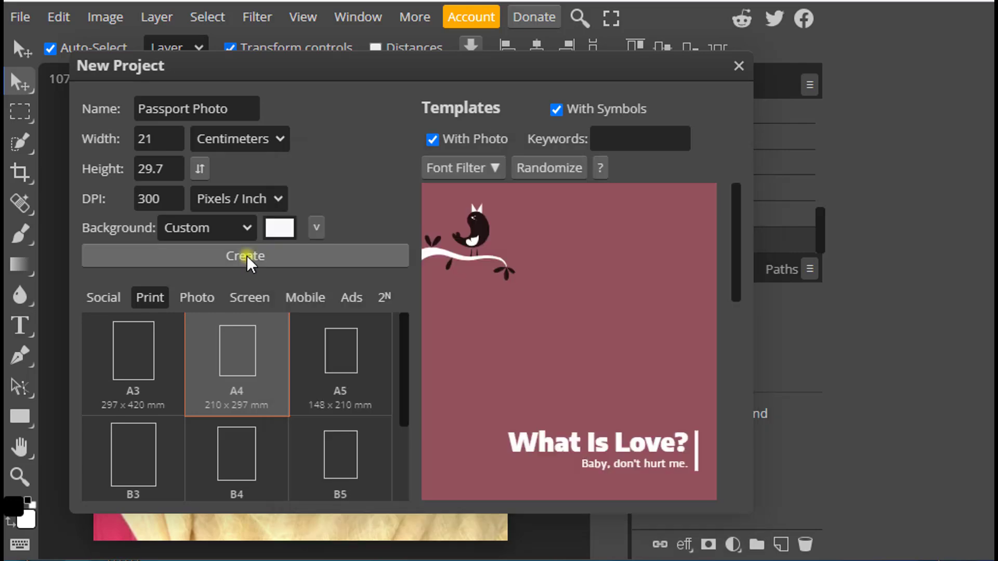
pyautogui.click(245, 256)
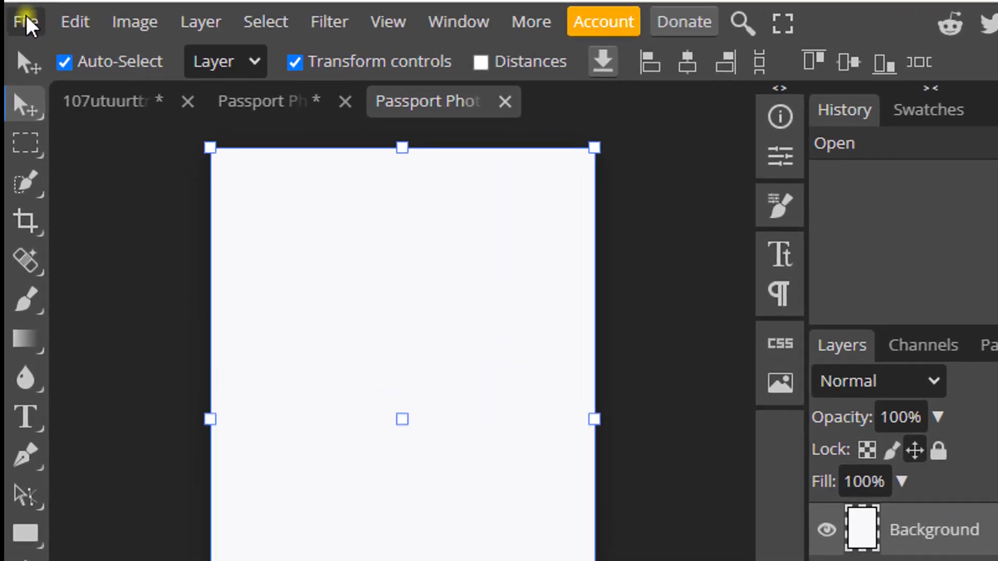
# Place Passport Photo.jpg into the A4 document and move it to the page's upper-left corner.
pyautogui.click(20, 18)
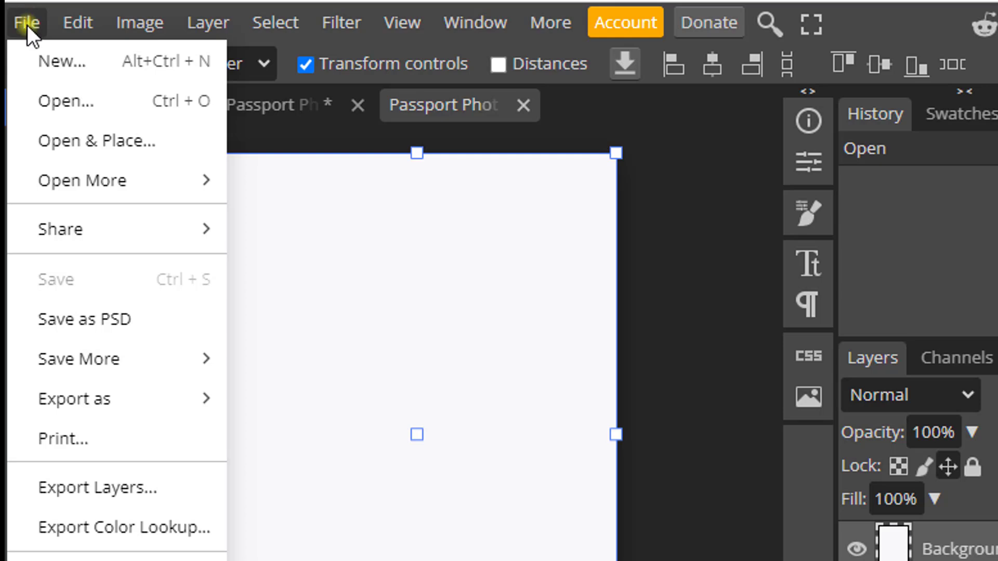
pyautogui.click(92, 146)
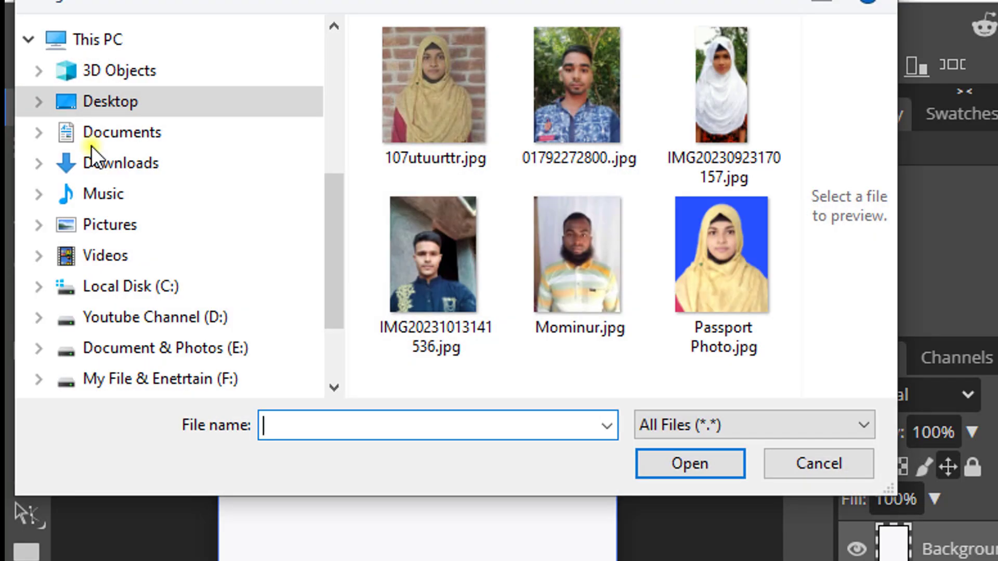
pyautogui.click(731, 255)
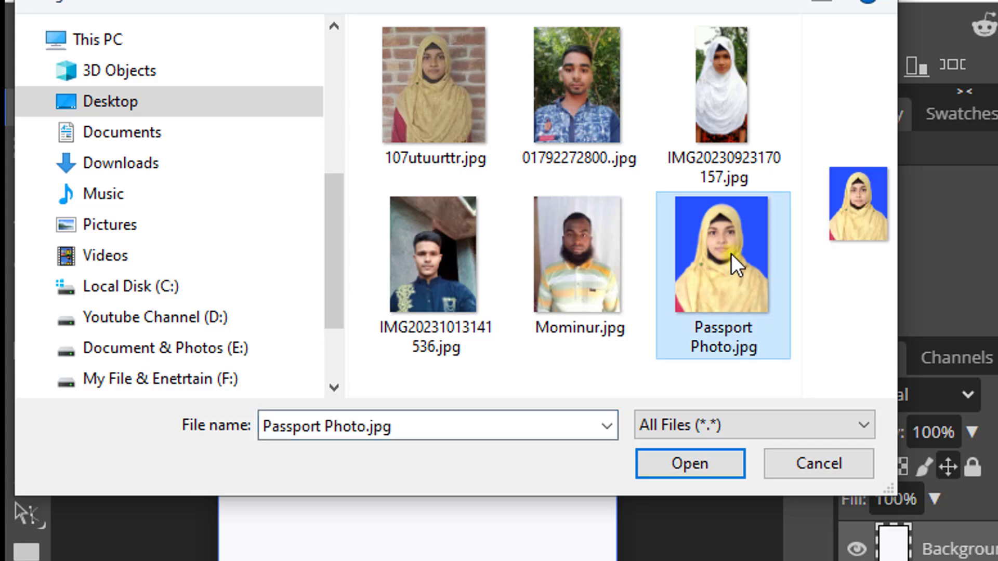
pyautogui.click(688, 464)
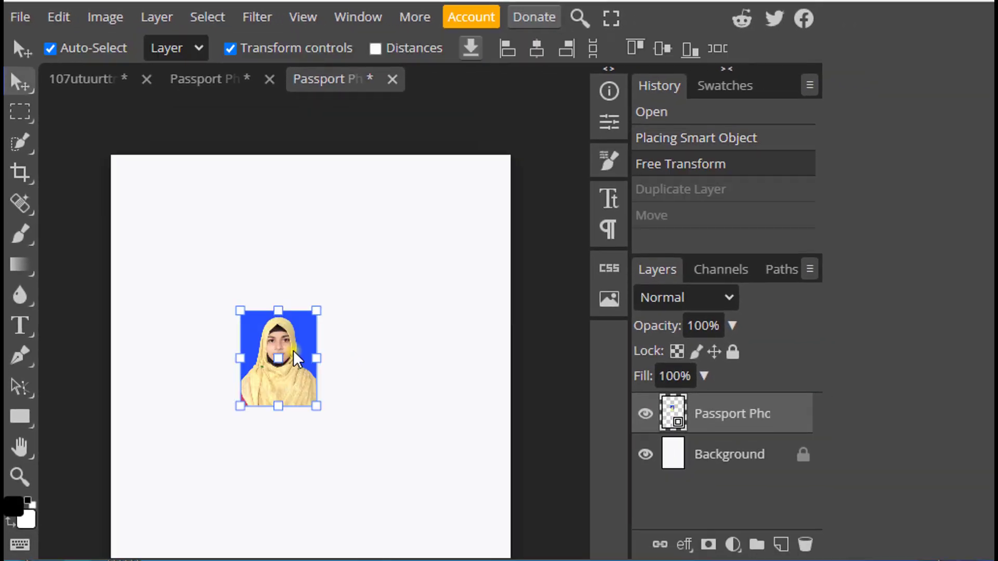
pyautogui.moveTo(289, 348); pyautogui.dragTo(180, 206)
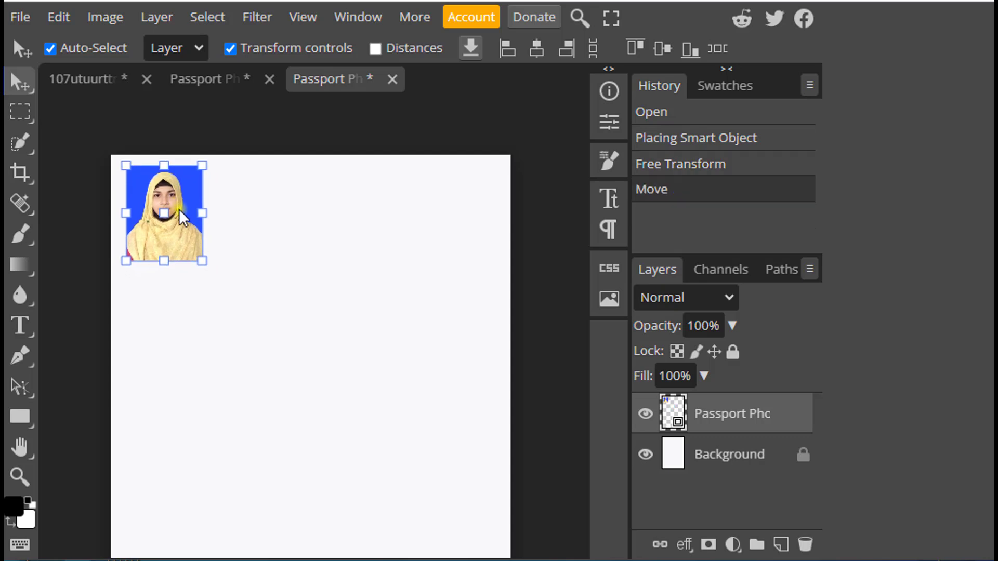
# Duplicate the passport photo into an evenly spaced row of four, and copy that row downward to make four rows.
pyautogui.moveTo(182, 218); pyautogui.dragTo(436, 246)
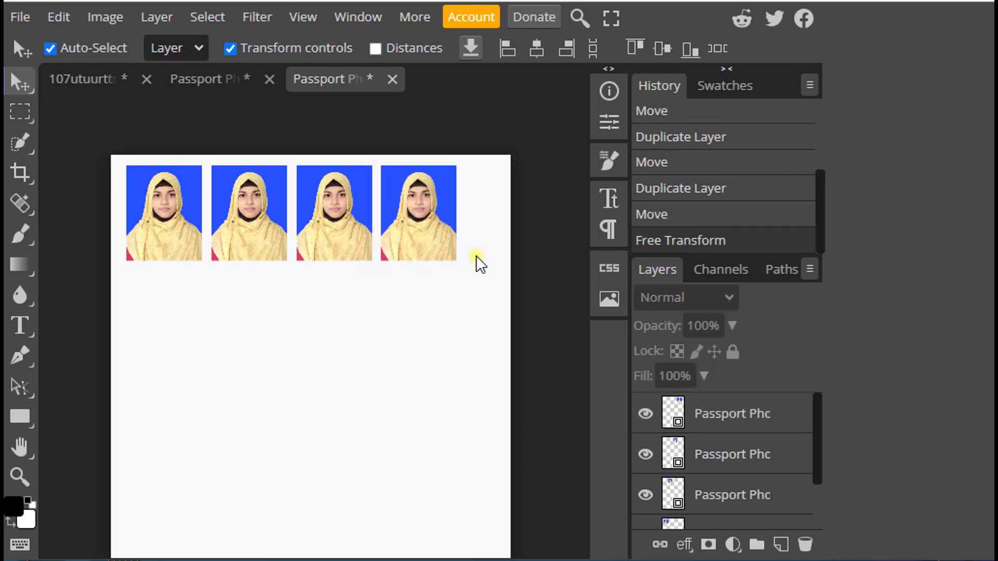
pyautogui.moveTo(475, 256); pyautogui.dragTo(136, 248)
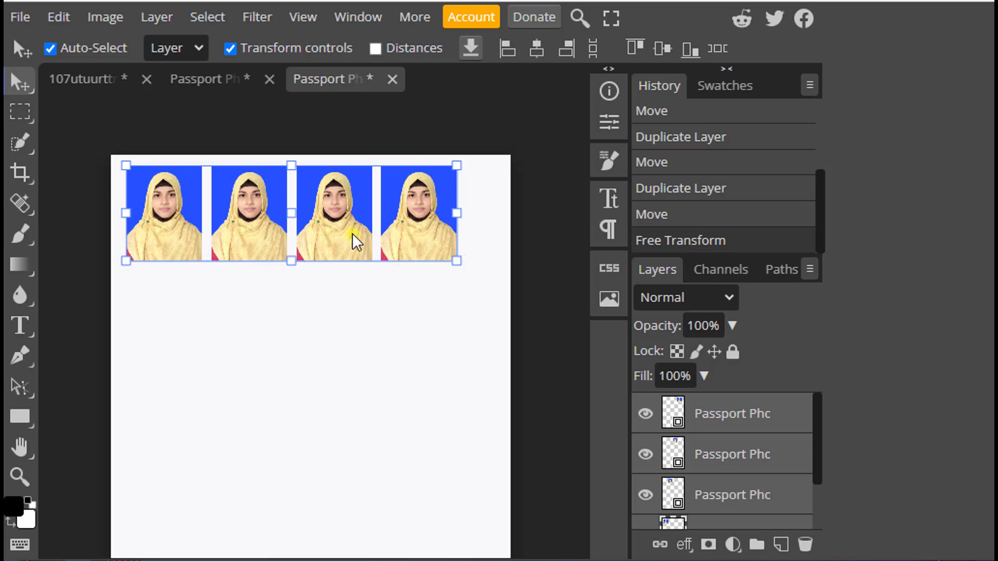
pyautogui.moveTo(357, 244); pyautogui.dragTo(358, 345)
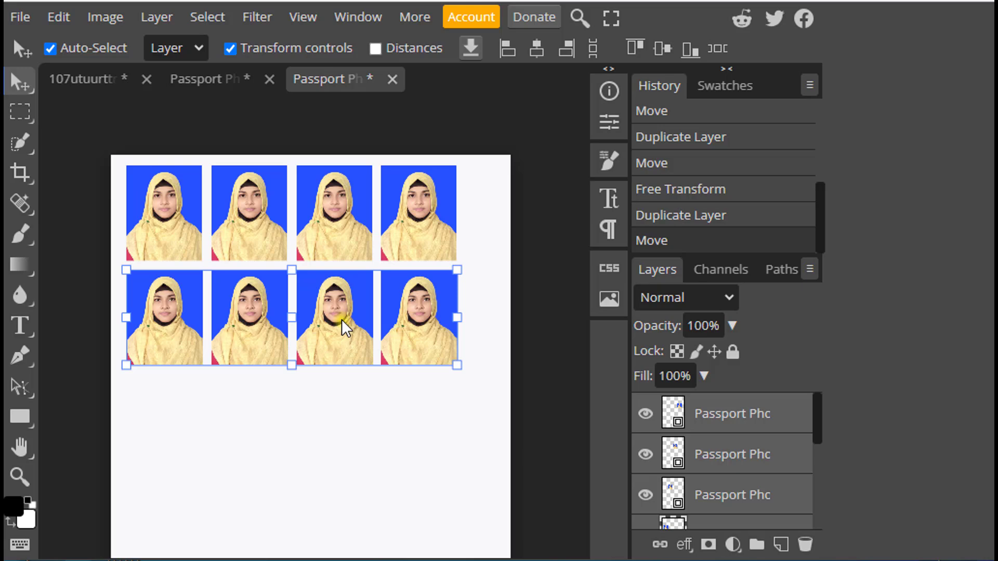
pyautogui.moveTo(341, 319); pyautogui.dragTo(352, 513)
pyautogui.scroll(-2, 378, 370)
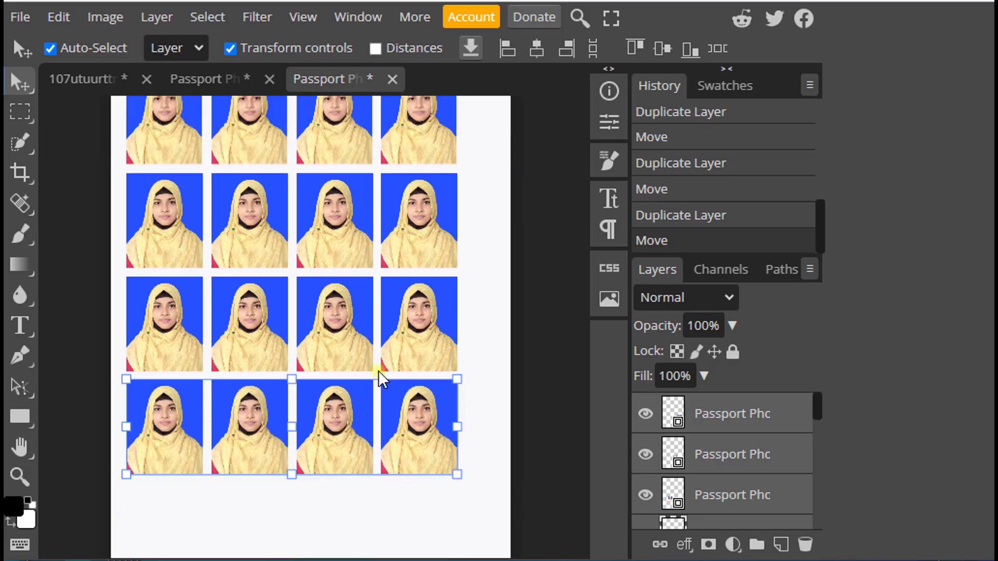
pyautogui.hotkey('ctrl', '+')
pyautogui.hotkey('ctrl', '-')
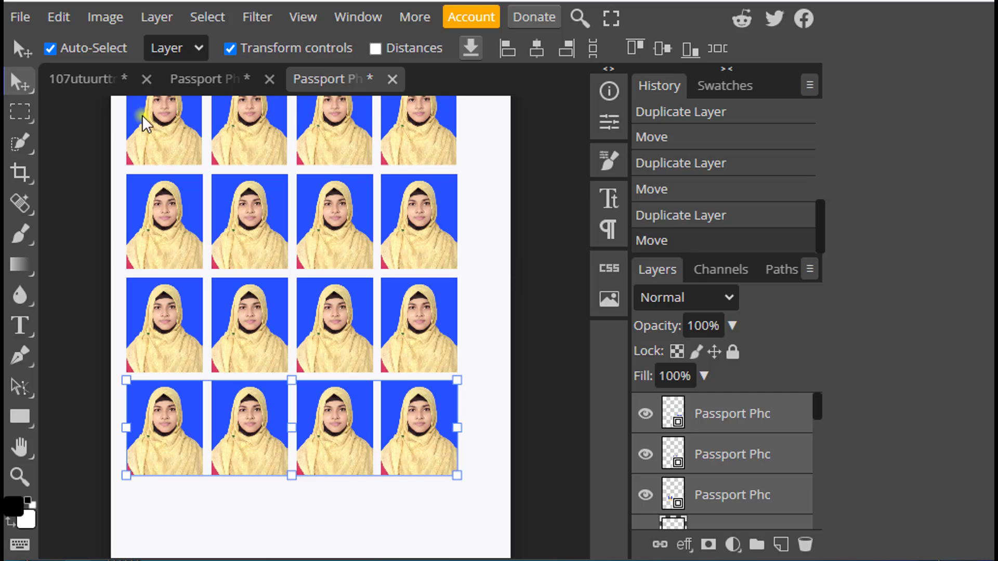
# Export the A4 photo sheet as a JPG at 100% quality, saving it as Passport Pddhoto (1).jpg alongside the first export.
pyautogui.click(24, 17)
pyautogui.moveTo(73, 302)
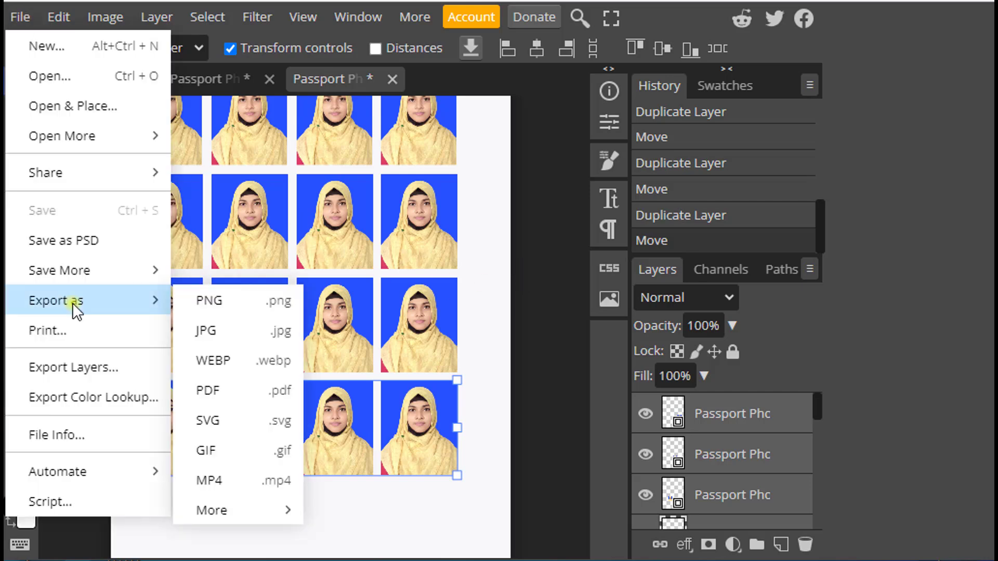
pyautogui.click(210, 333)
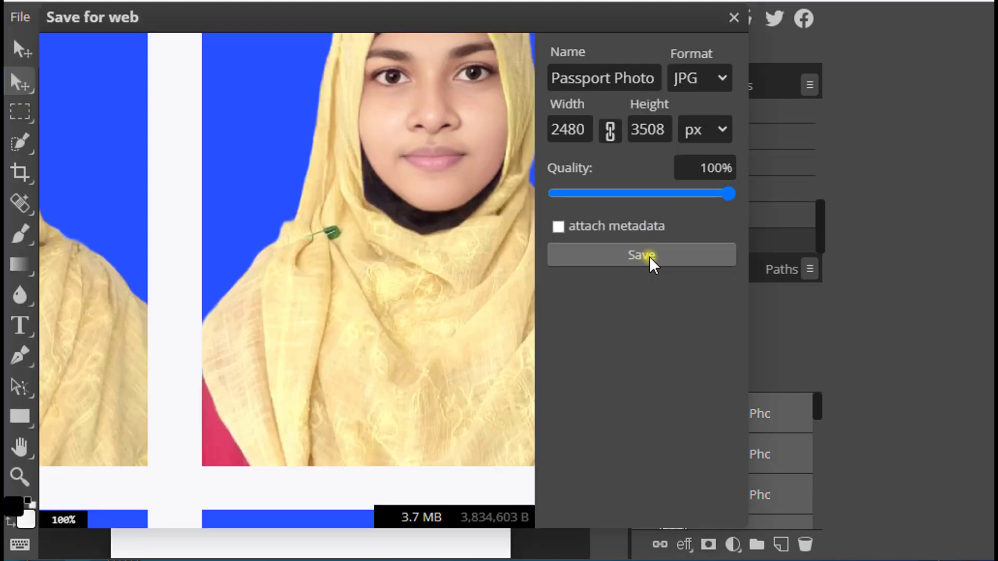
pyautogui.click(647, 256)
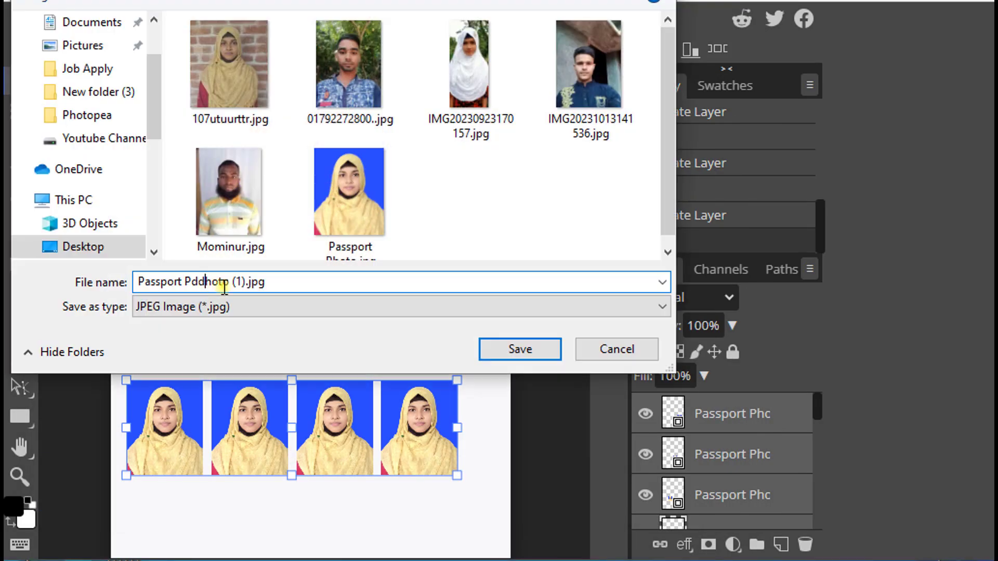
pyautogui.click(503, 343)
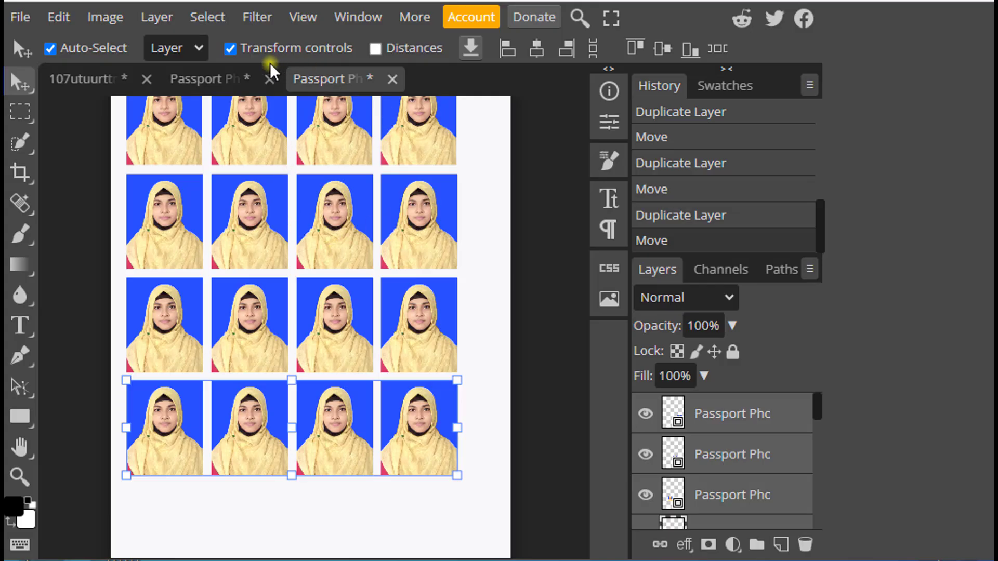
# Review the single passport photo and the original cut-out portrait documents, ending back on the A4 photo sheet.
pyautogui.click(231, 78)
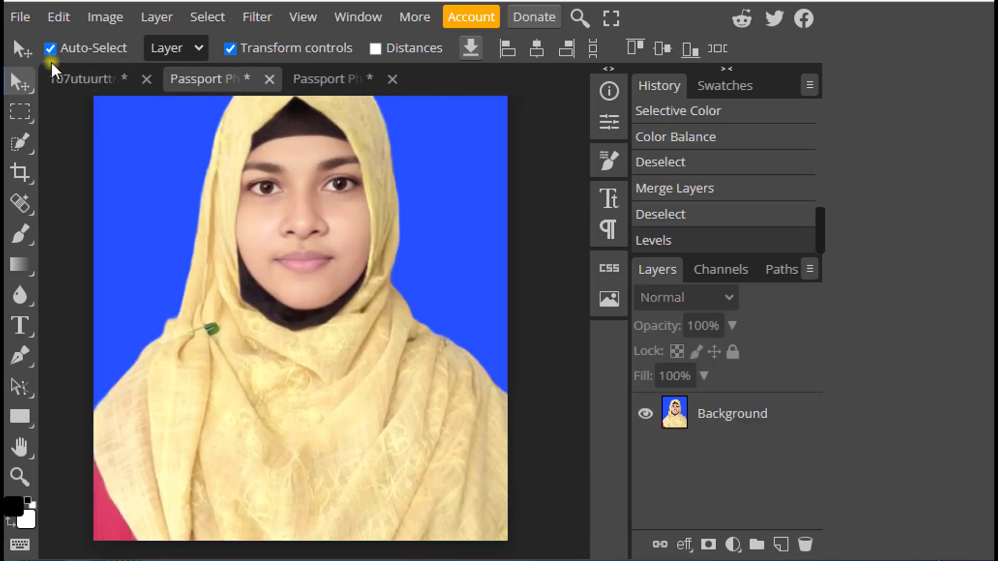
pyautogui.click(70, 78)
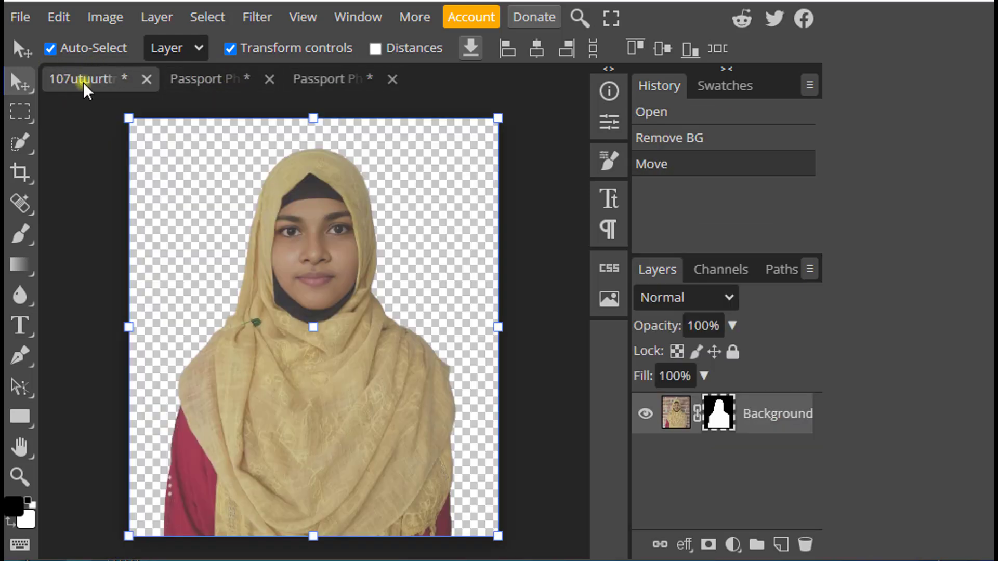
pyautogui.click(207, 83)
pyautogui.click(325, 77)
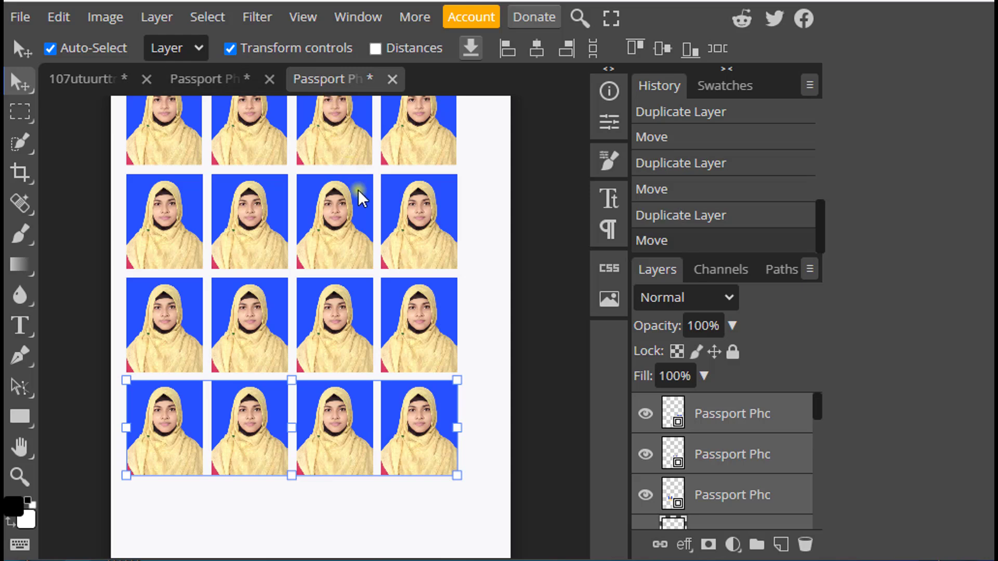